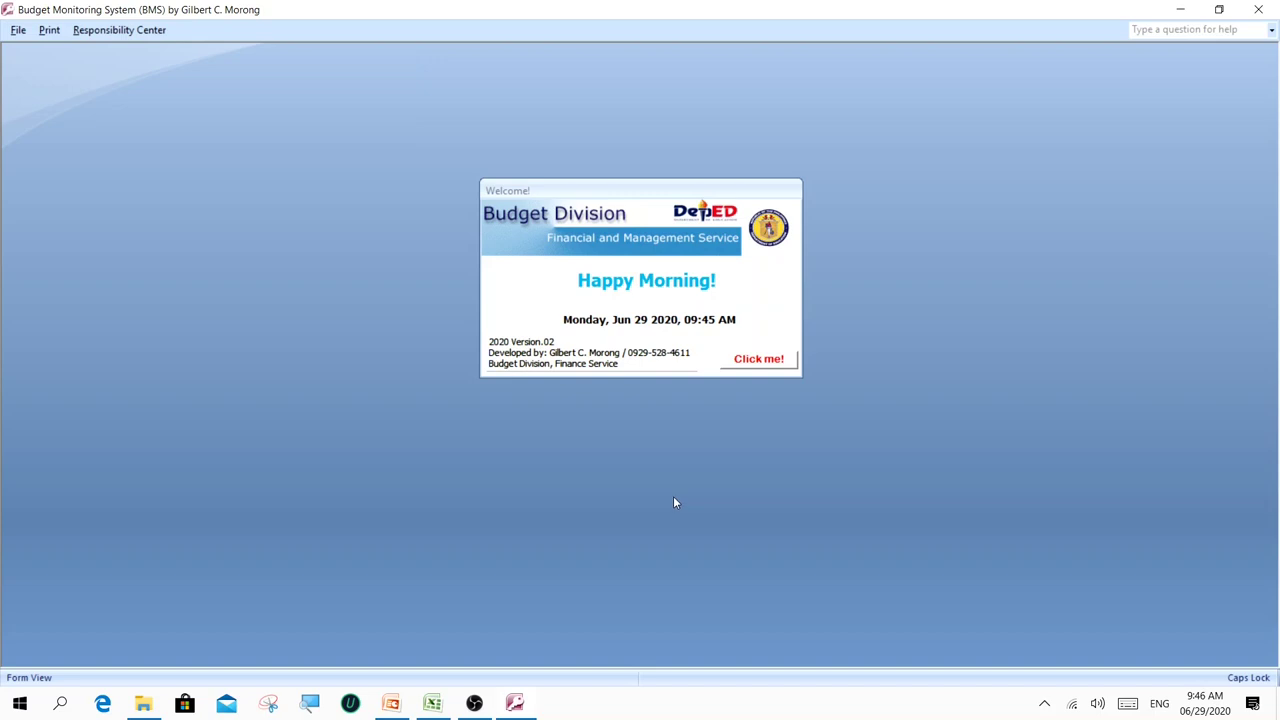
# - Pass the welcome screen and log in to the system by entering the account password
pyautogui.click(764, 365)
pyautogui.click(770, 255)
pyautogui.click(690, 277)
pyautogui.write('***')
pyautogui.press('Return')
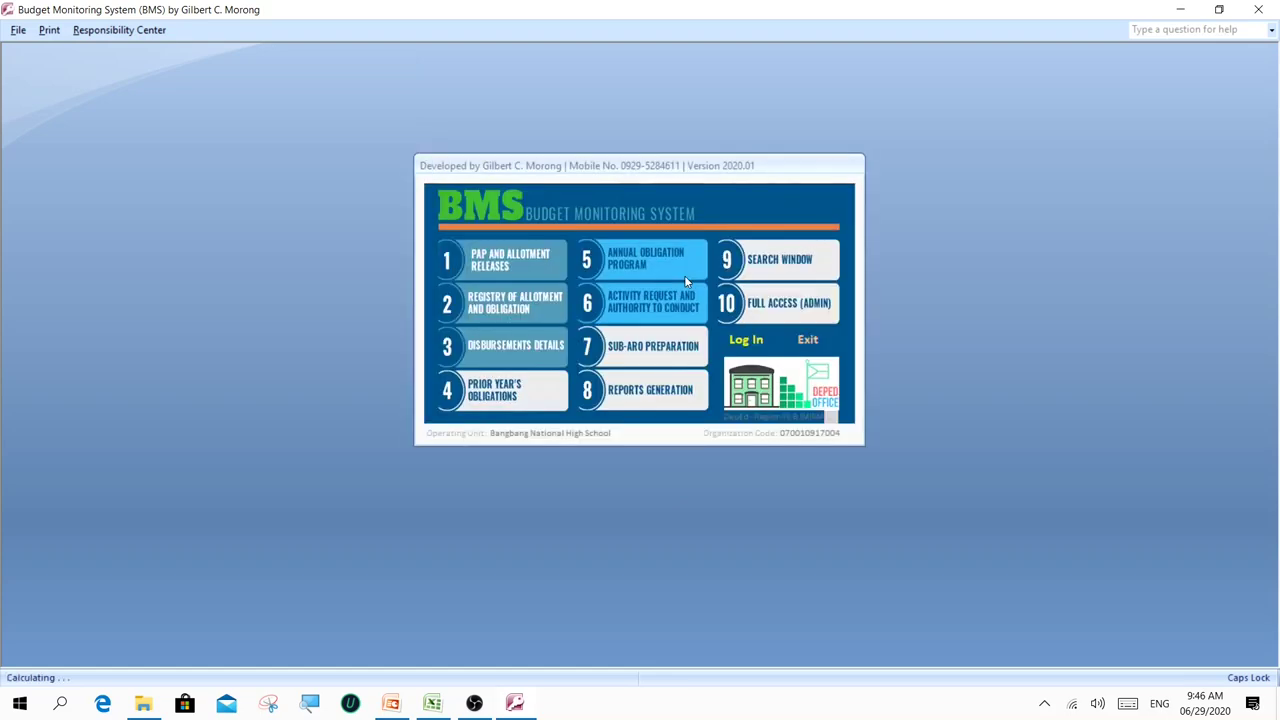
# - Open the PAP and allotment releases and examine the SARO-RLIP-002 withdrawal entry under PPA352
pyautogui.click(480, 262)
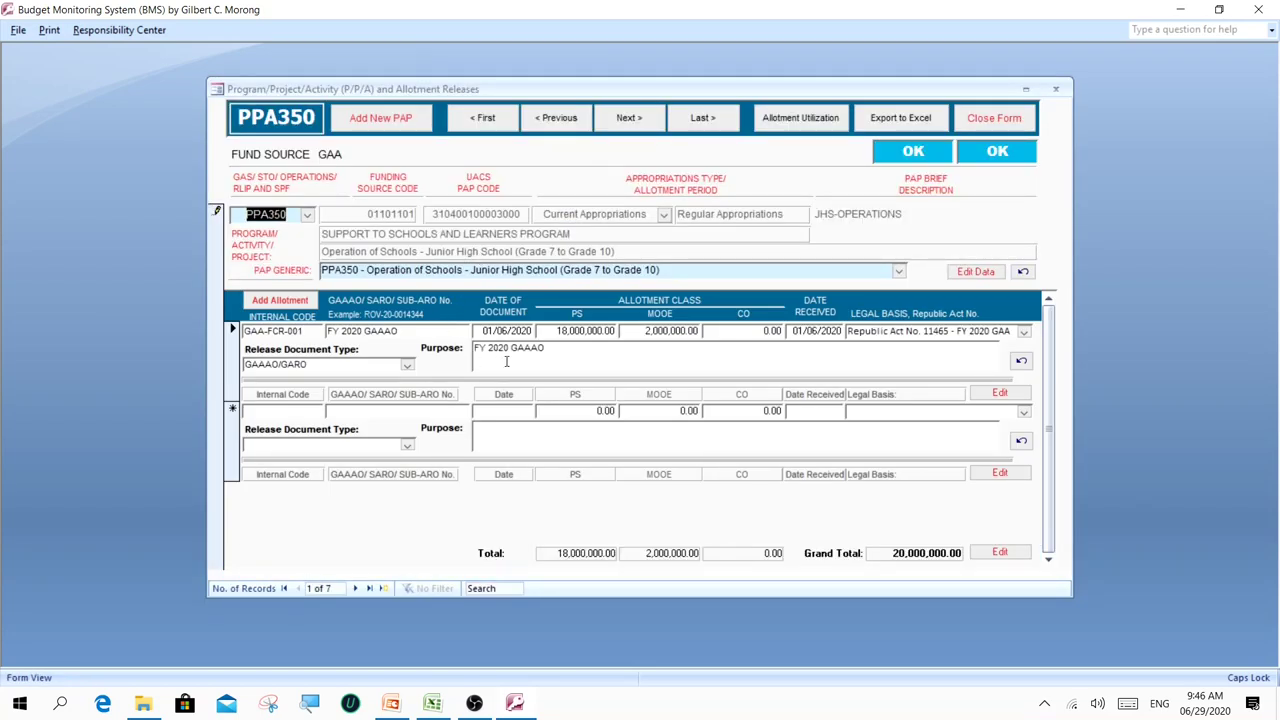
pyautogui.click(627, 119)
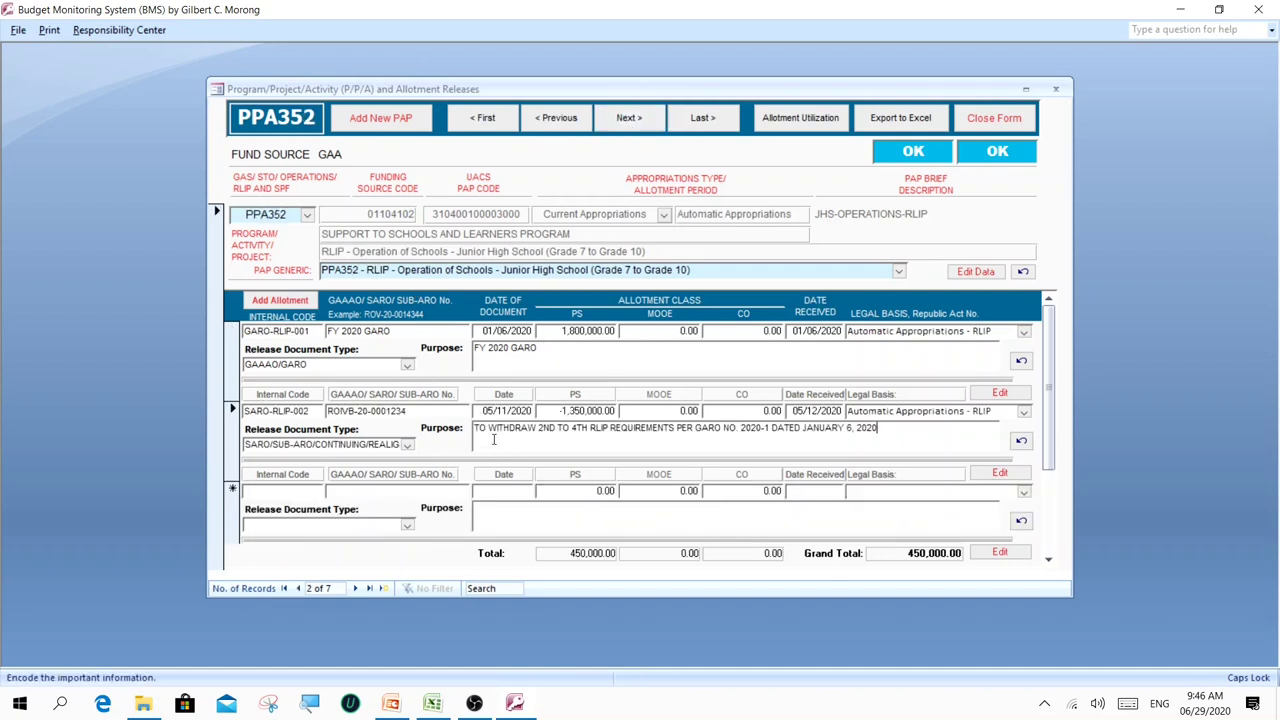
pyautogui.click(531, 430)
pyautogui.moveTo(560, 410); pyautogui.dragTo(616, 410)
pyautogui.click(580, 436)
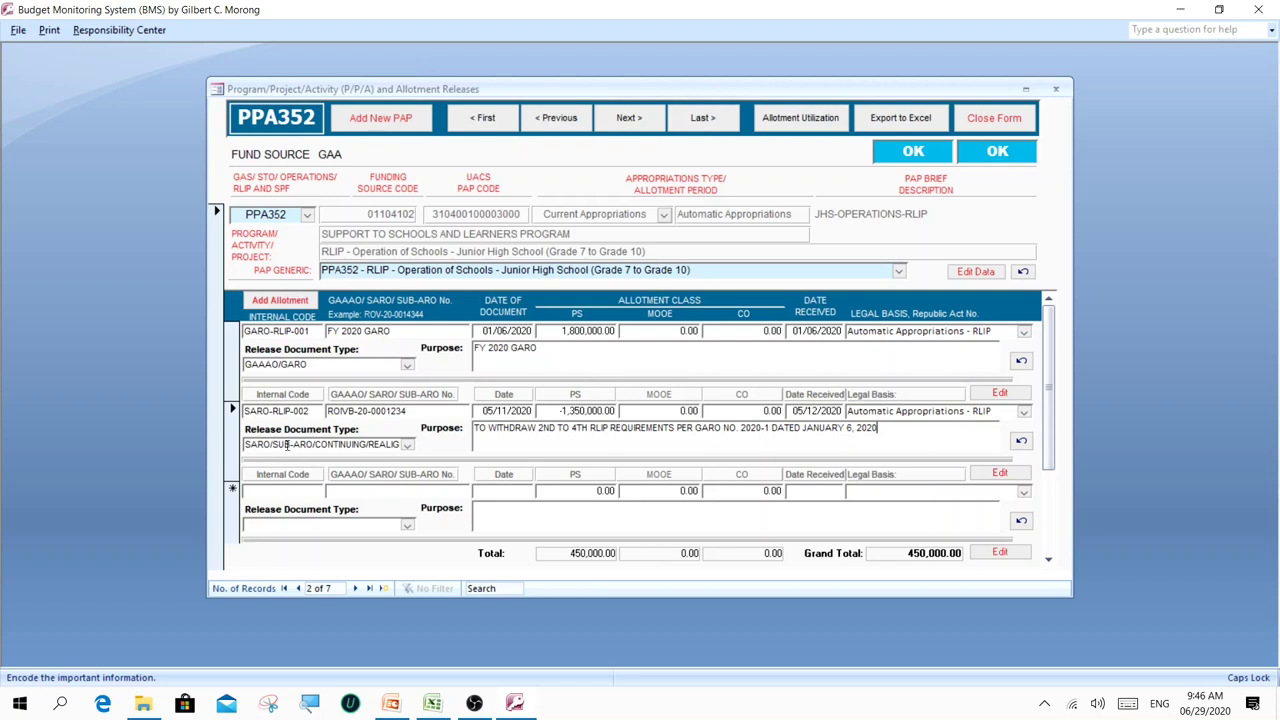
# - Set SARO-RLIP-002's release document type to GAAAO/GARO and compare its PS amount with GARO-RLIP-001's
pyautogui.click(408, 444)
pyautogui.click(282, 473)
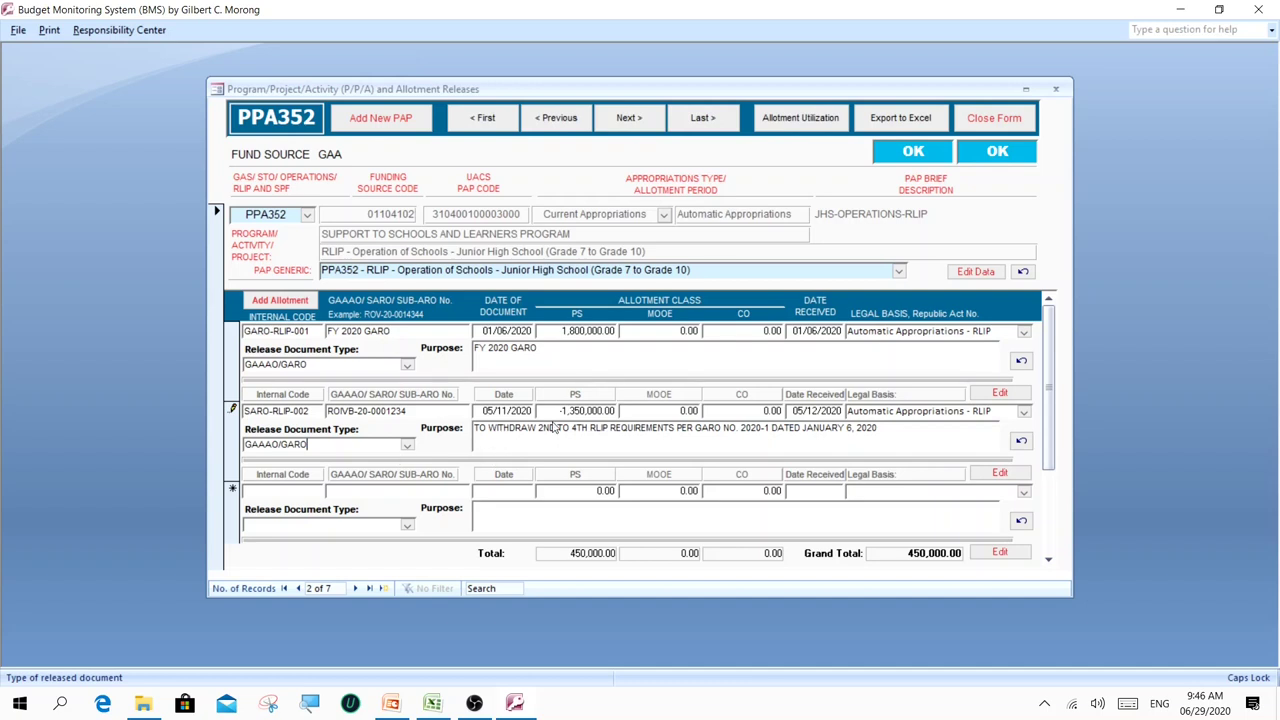
pyautogui.moveTo(557, 412); pyautogui.dragTo(612, 413)
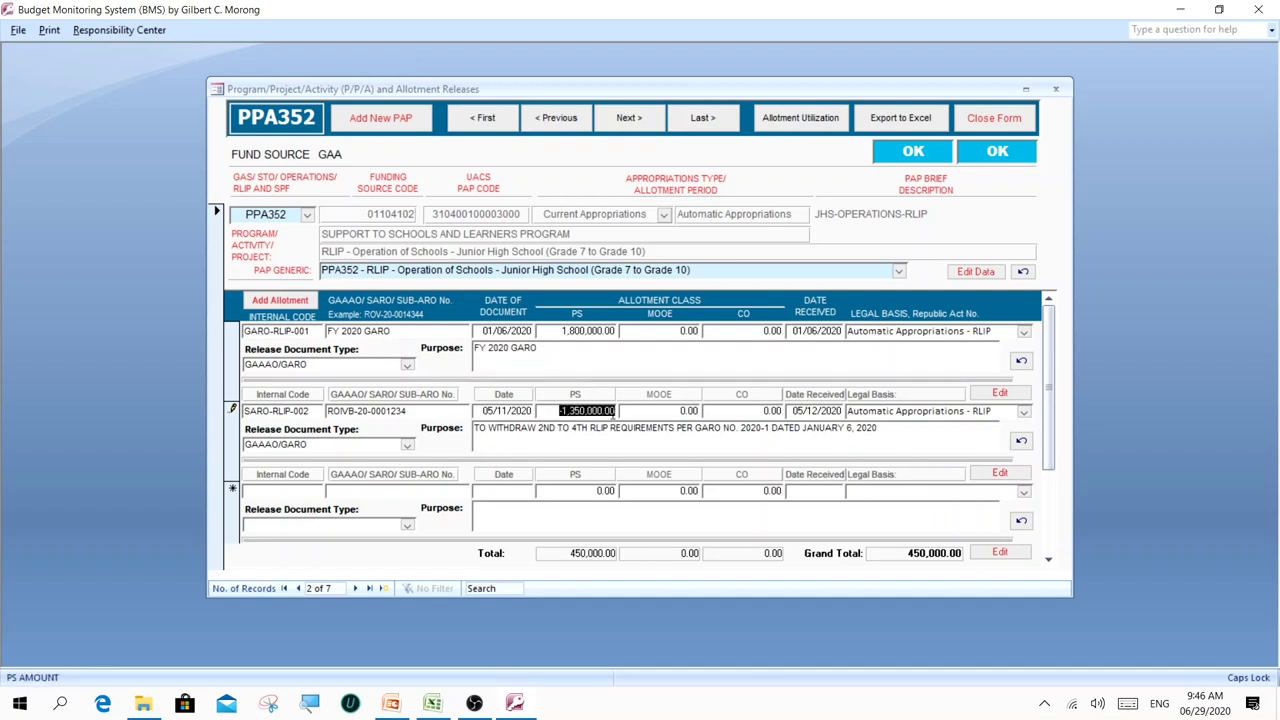
pyautogui.click(598, 449)
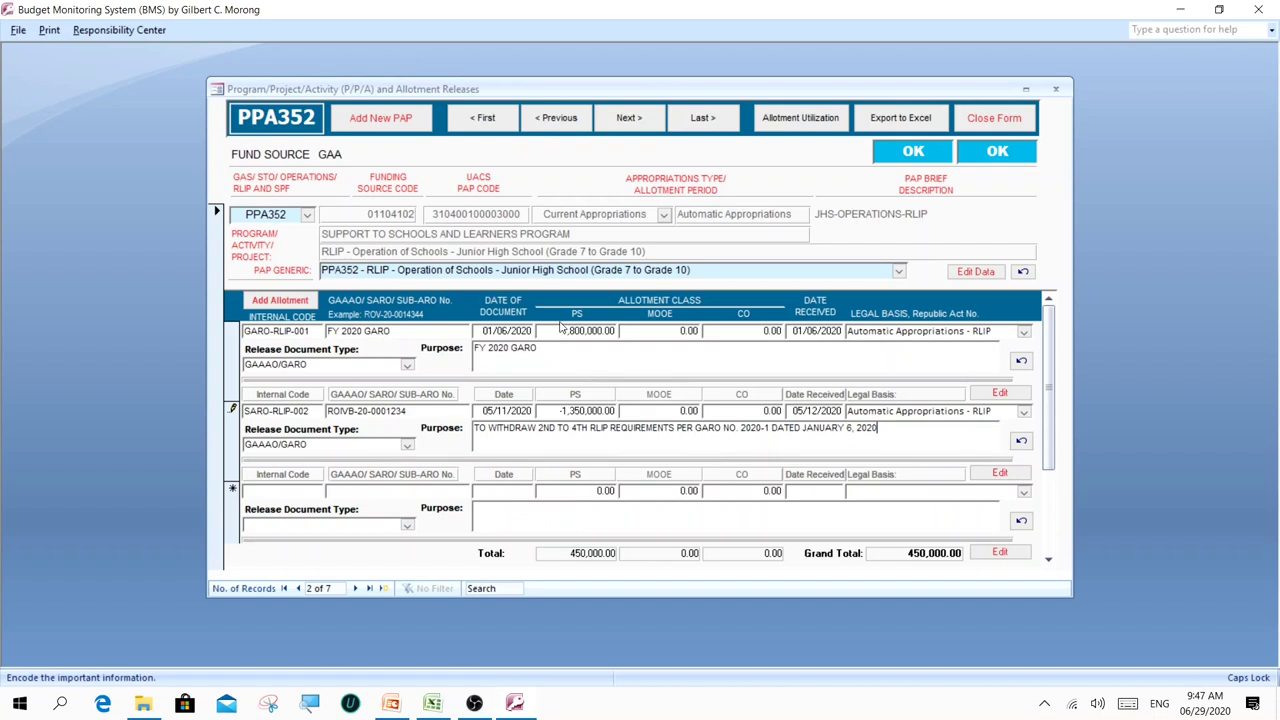
pyautogui.moveTo(560, 330); pyautogui.dragTo(617, 330)
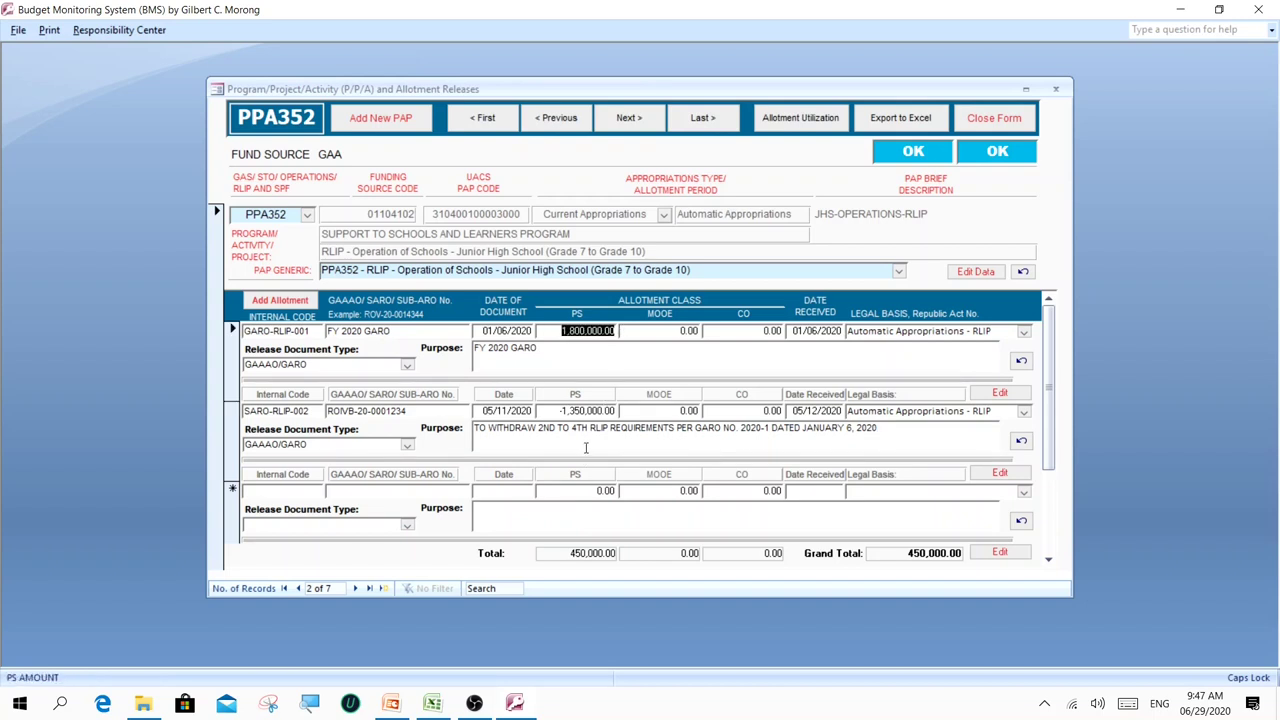
pyautogui.click(586, 448)
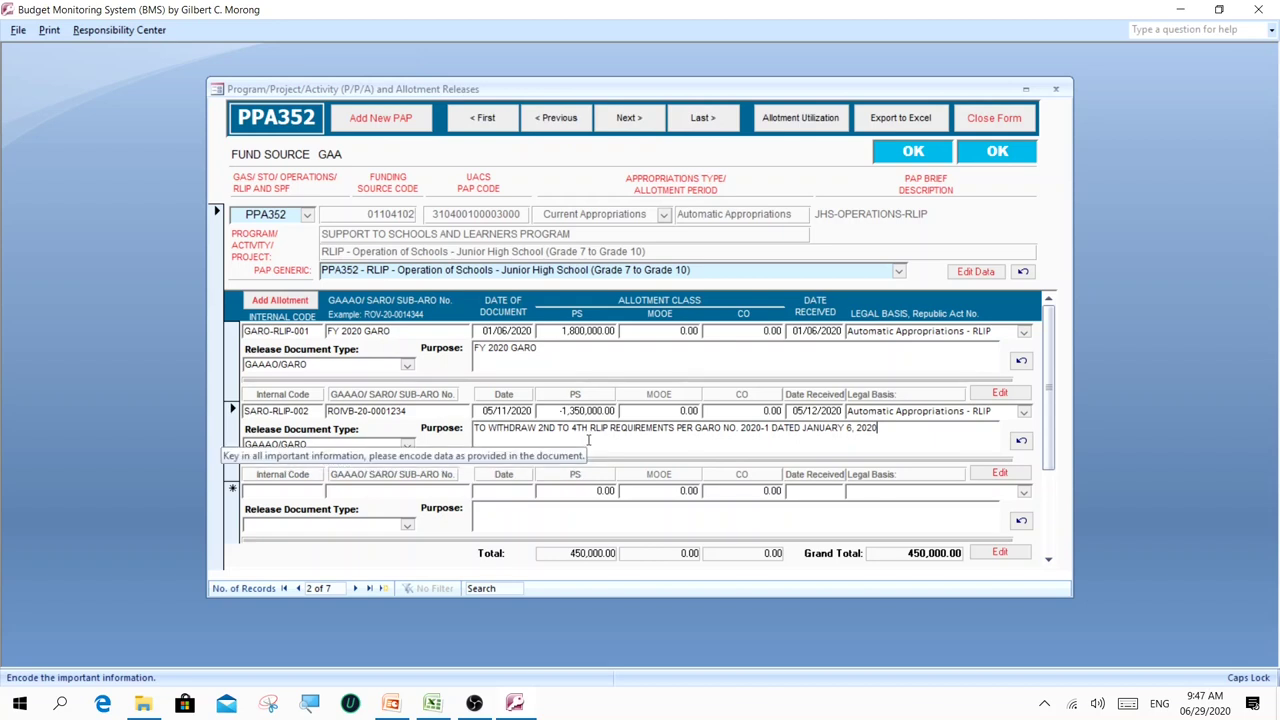
pyautogui.click(577, 510)
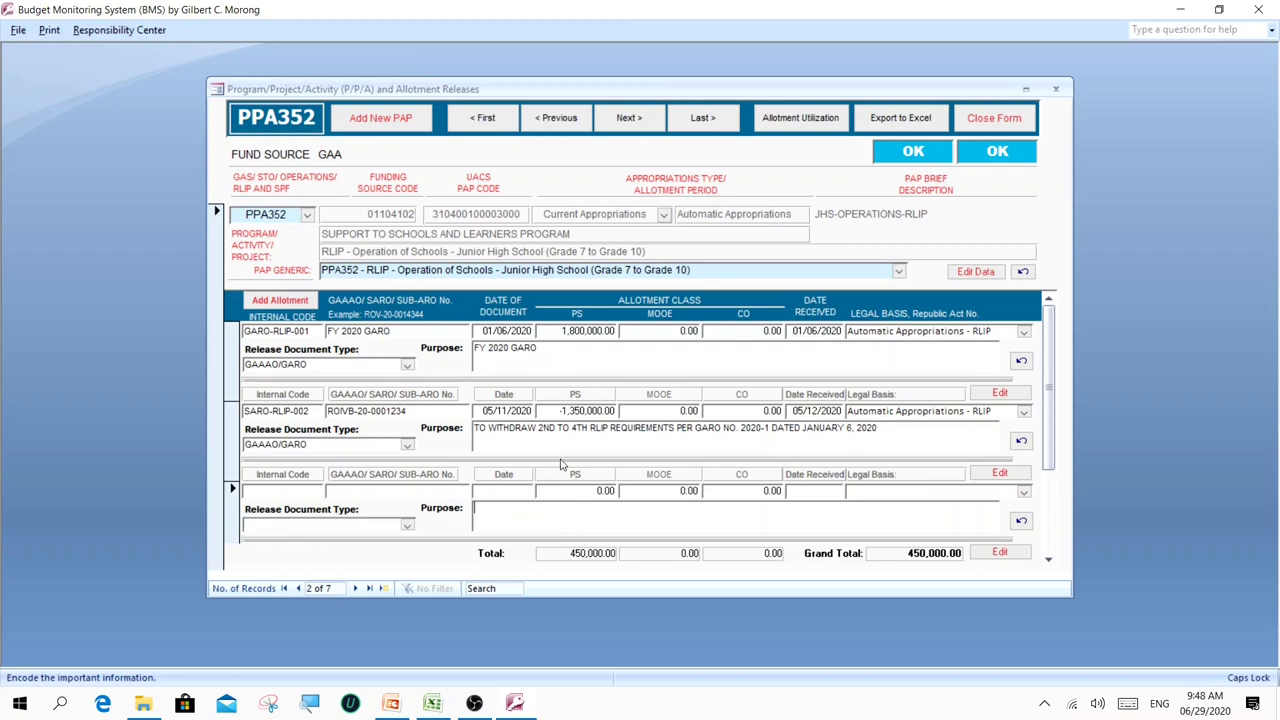
# - Set SARO-RLIP-002's release document type to SARO/SUB-ARO/CONTINUING/REALIGNMENT and save the entry
pyautogui.press('Up')
pyautogui.click(327, 446)
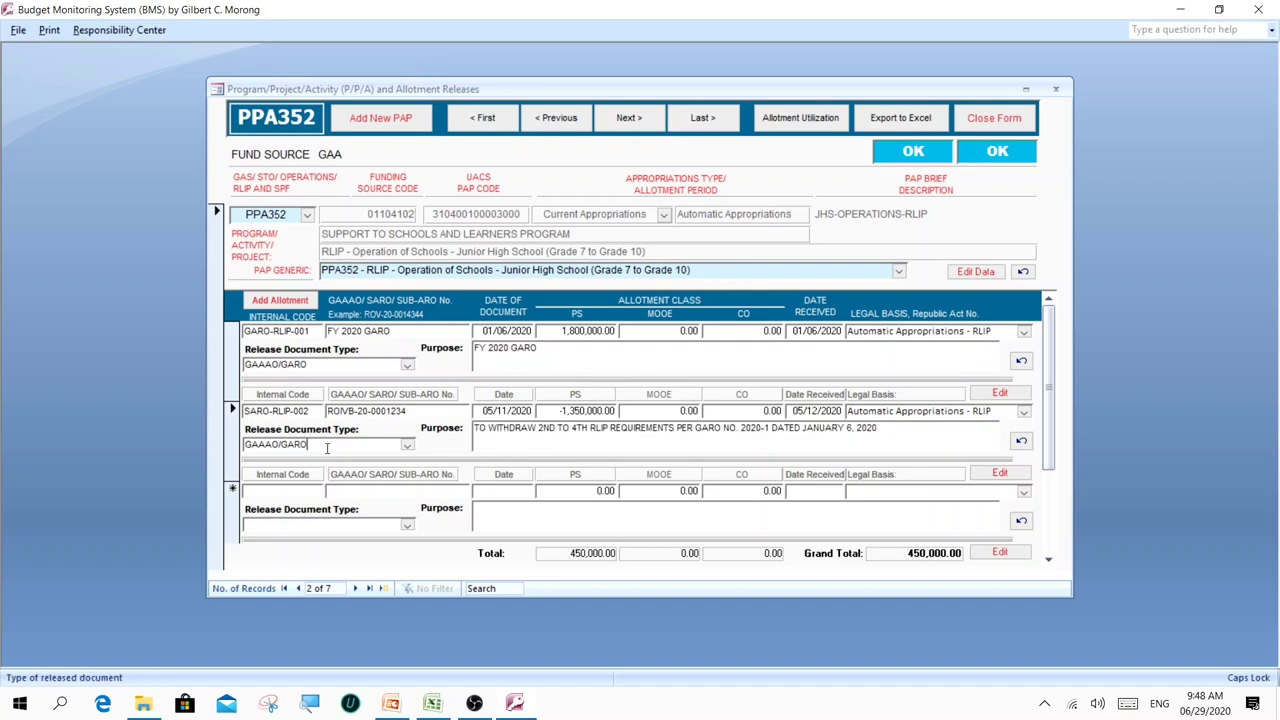
pyautogui.click(407, 447)
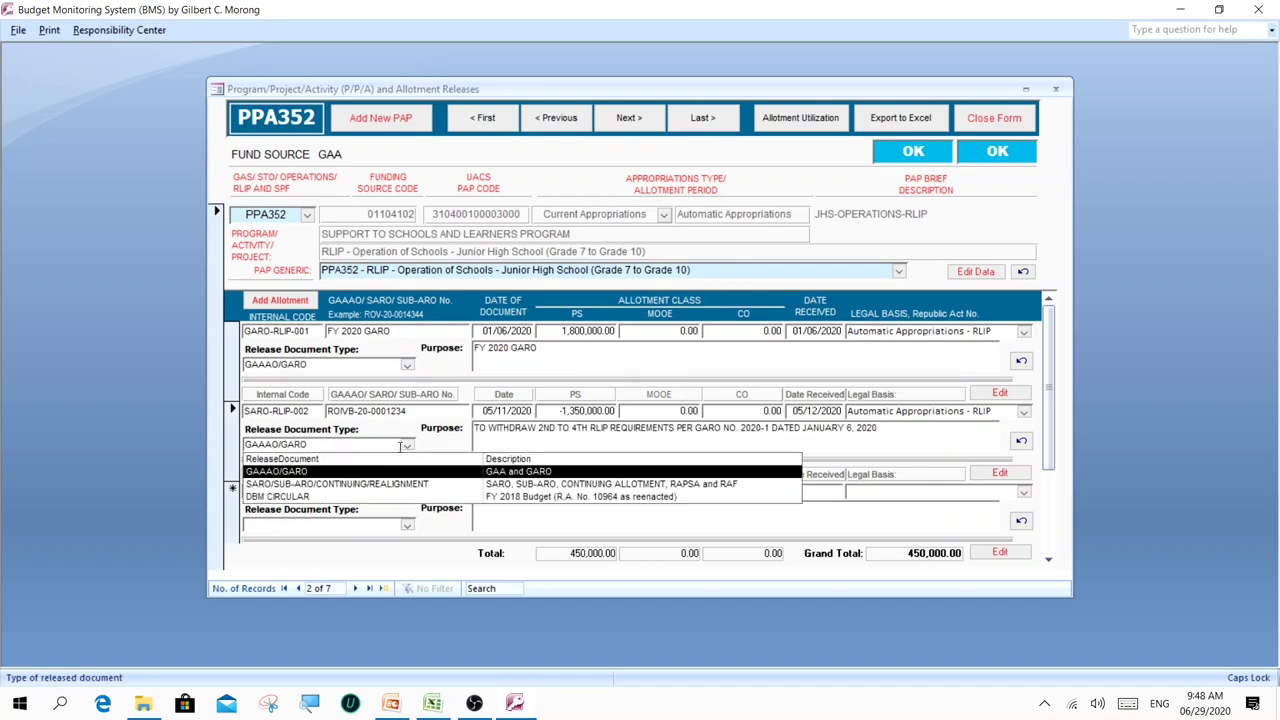
pyautogui.click(307, 484)
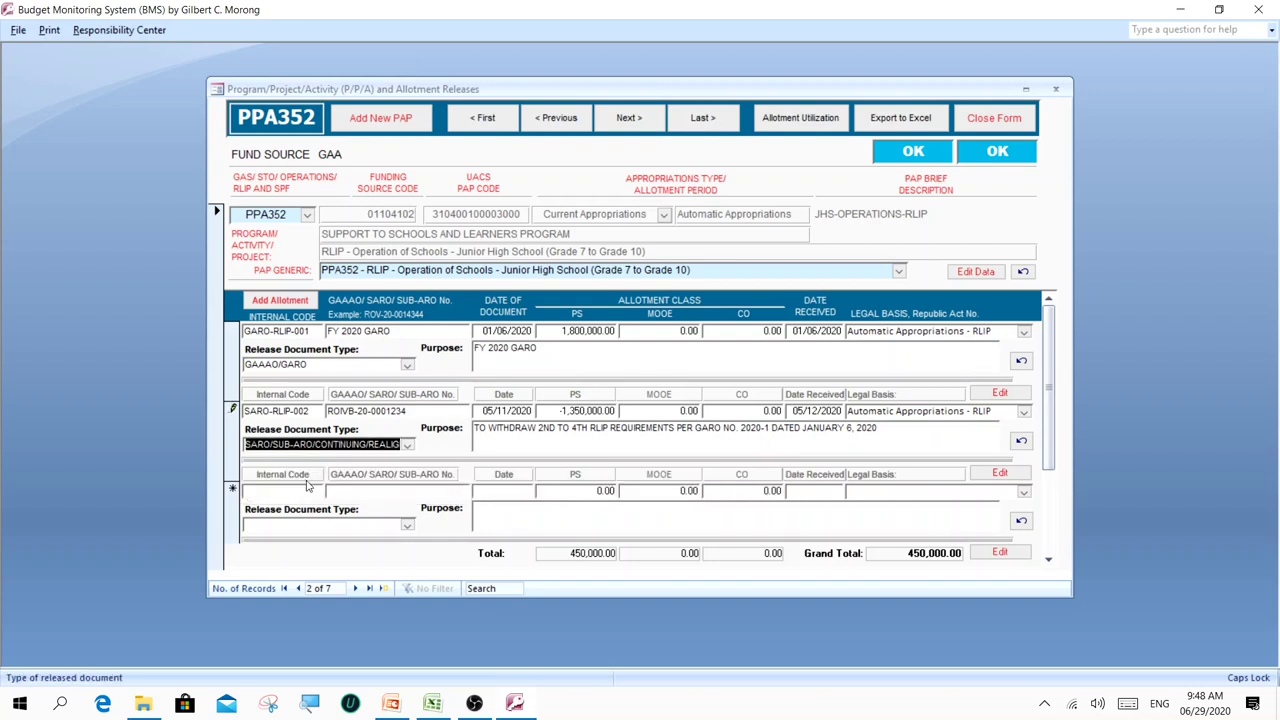
pyautogui.click(491, 444)
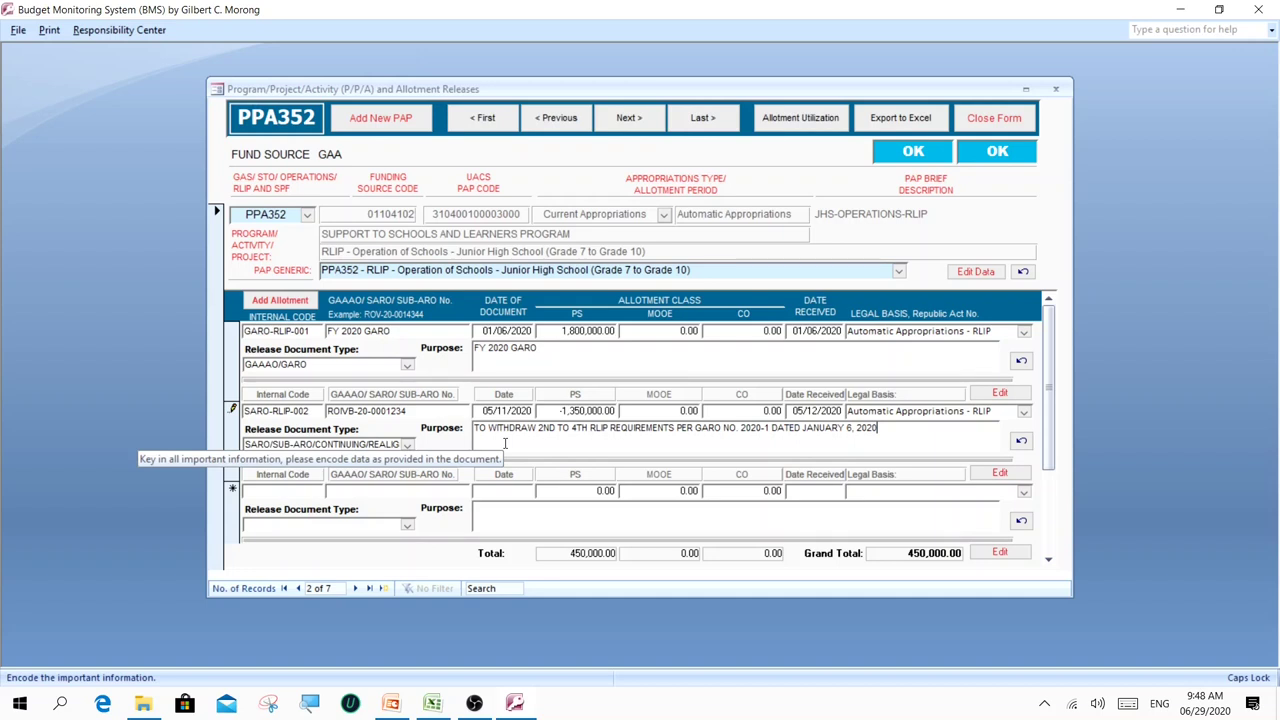
pyautogui.click(537, 490)
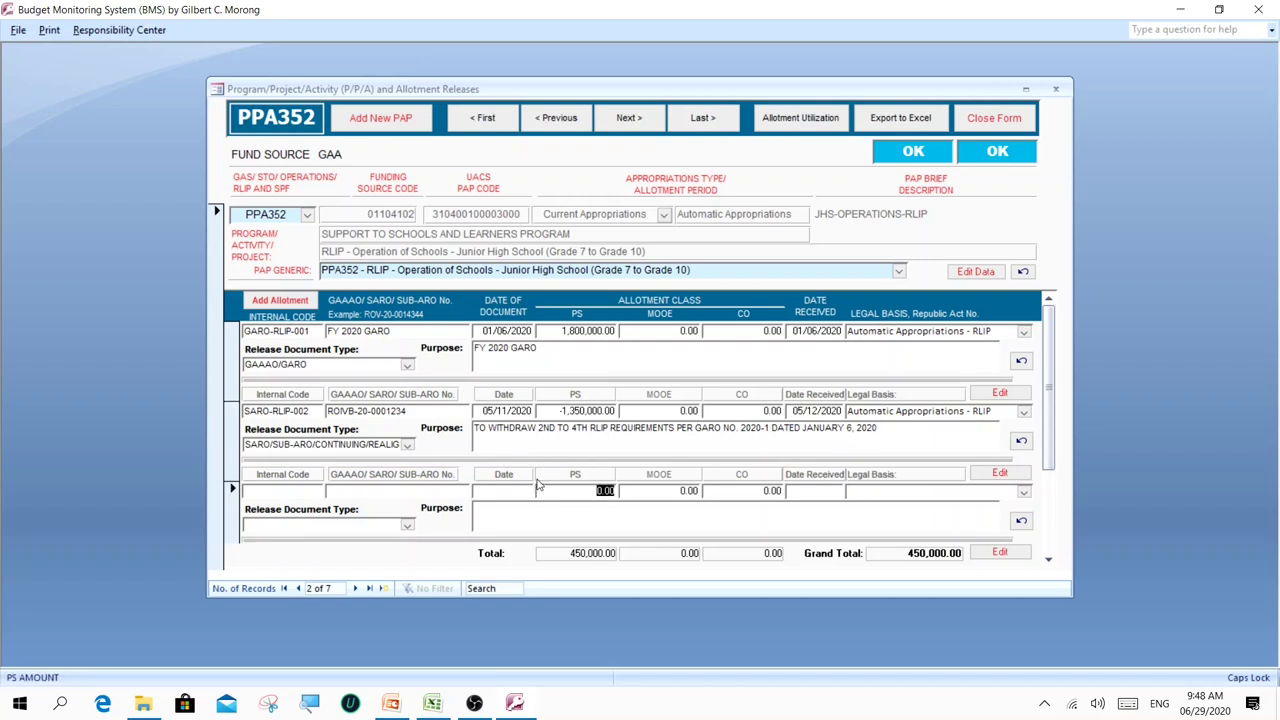
pyautogui.click(537, 441)
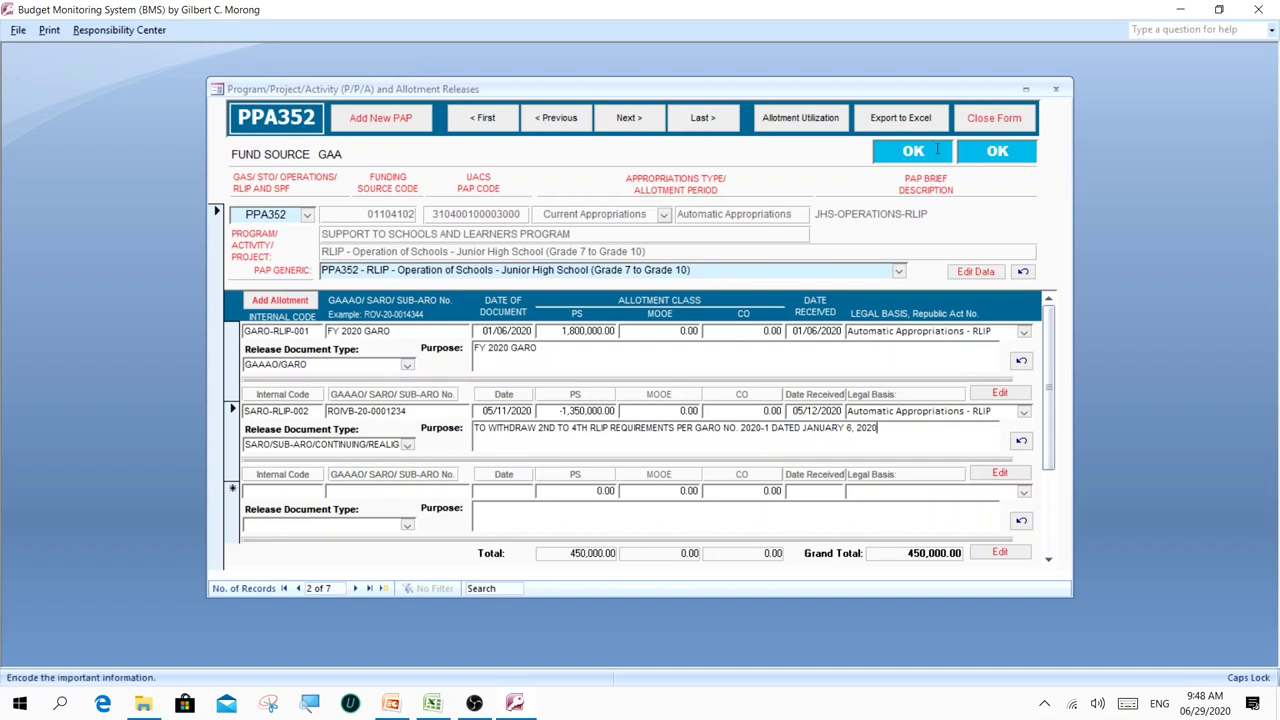
# - Leave the allotment releases and add a new Allotment transaction record in the Registry of Allotment and Obligation
pyautogui.click(983, 122)
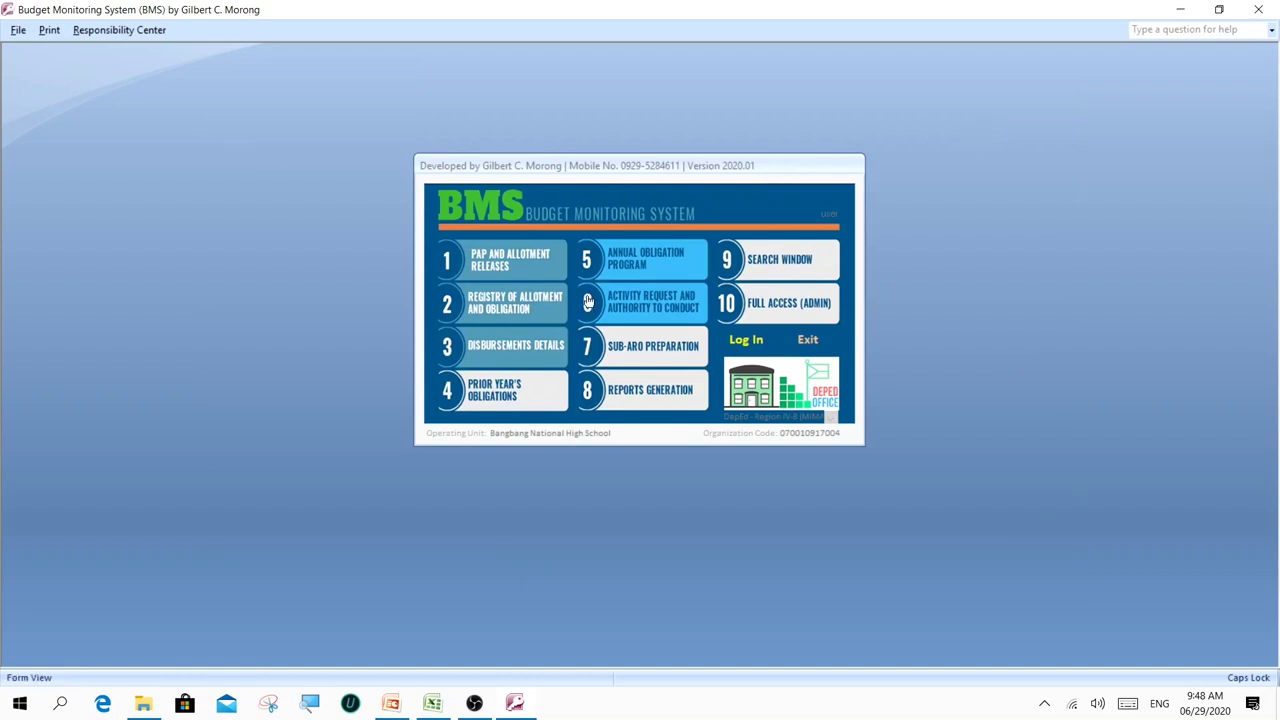
pyautogui.click(505, 310)
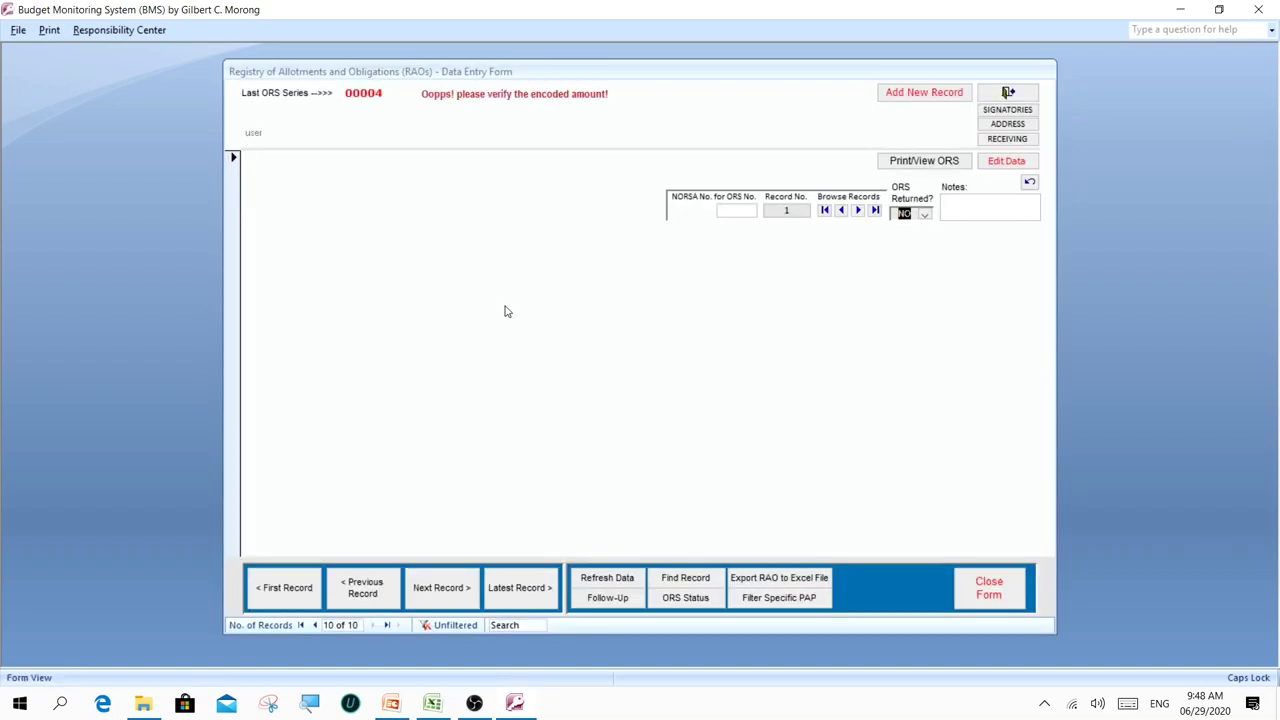
pyautogui.click(905, 93)
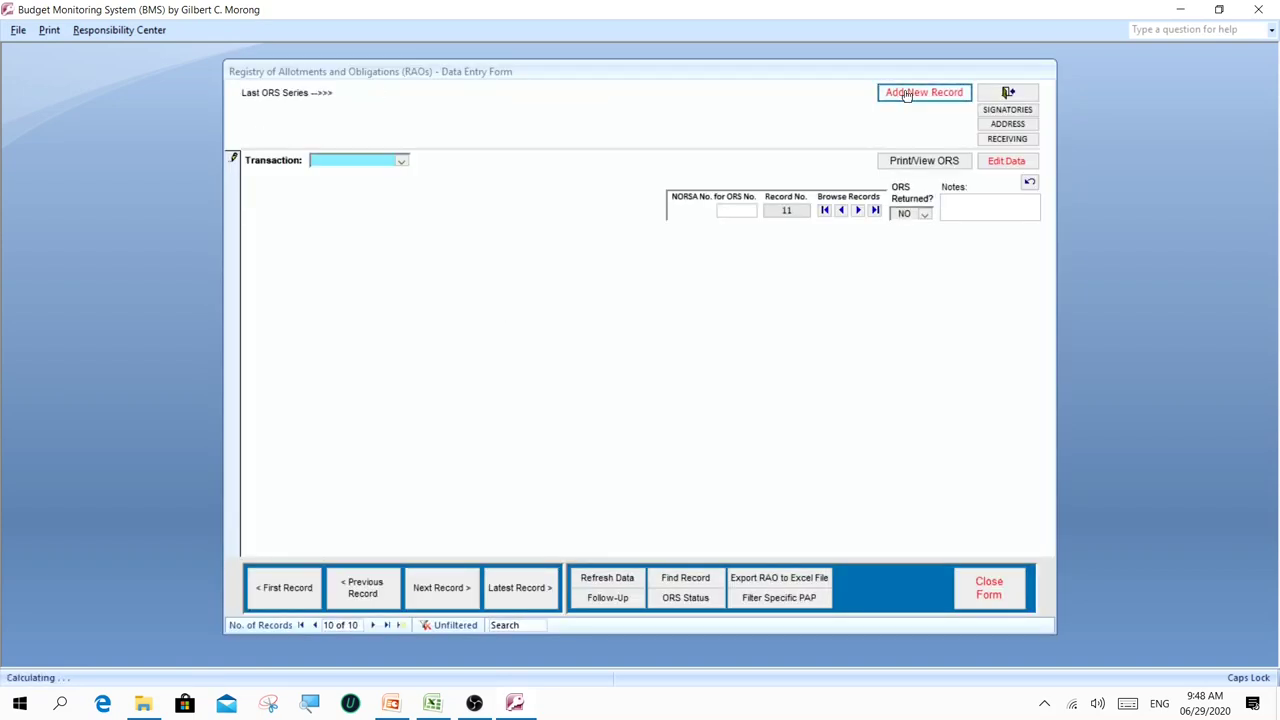
pyautogui.click(402, 161)
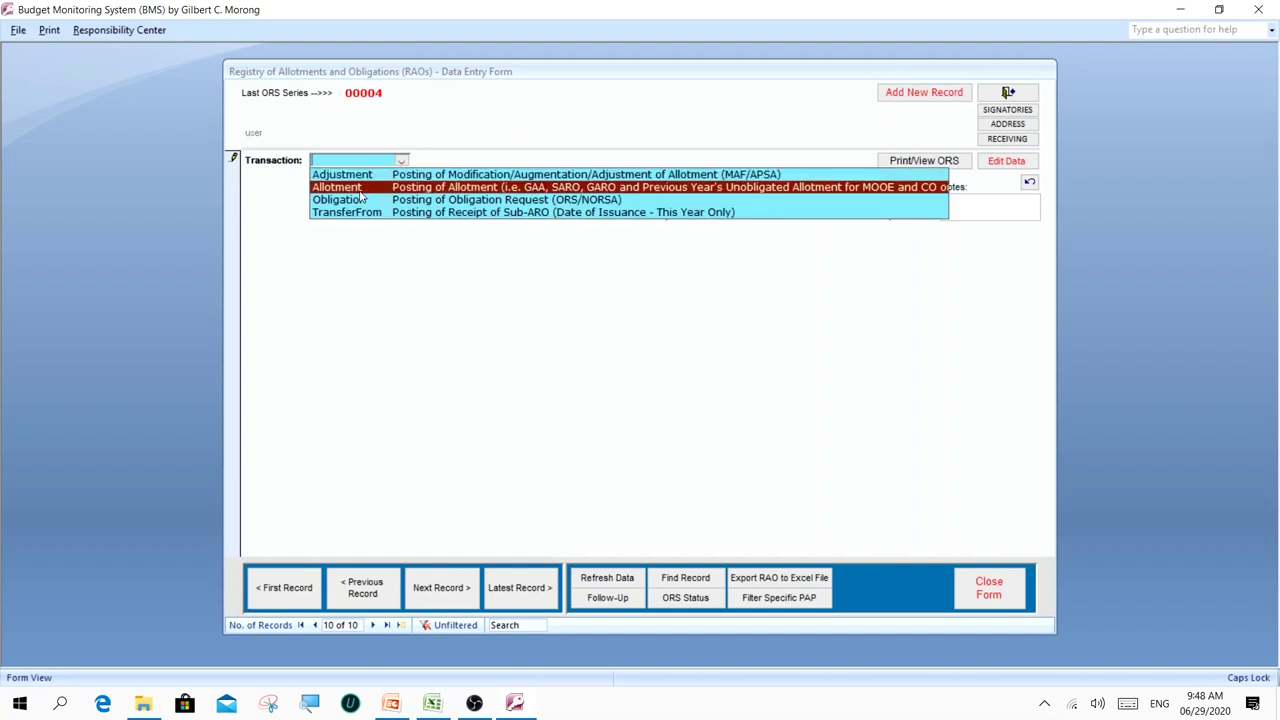
pyautogui.click(361, 190)
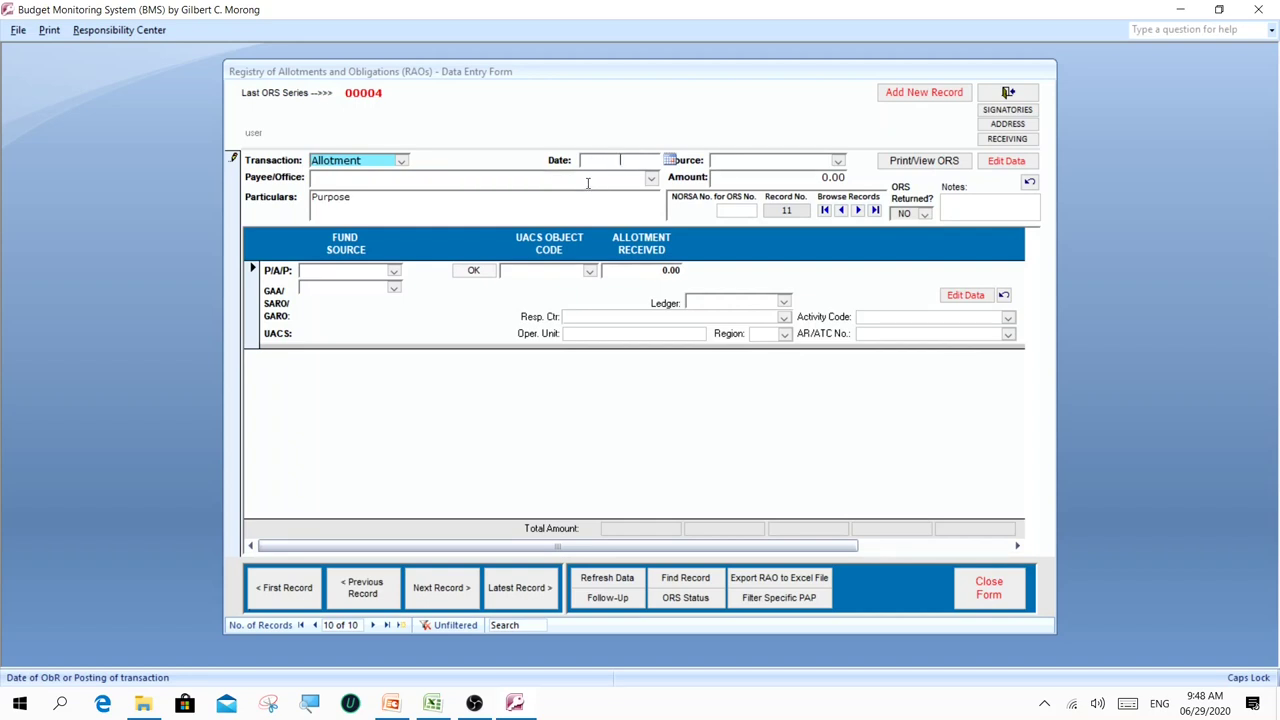
# - Fill in the record's date 05/11/2020, payee BANGBANG NHS and source 2. GARO (FY 2020)
pyautogui.write('5/11')
pyautogui.press('Tab')
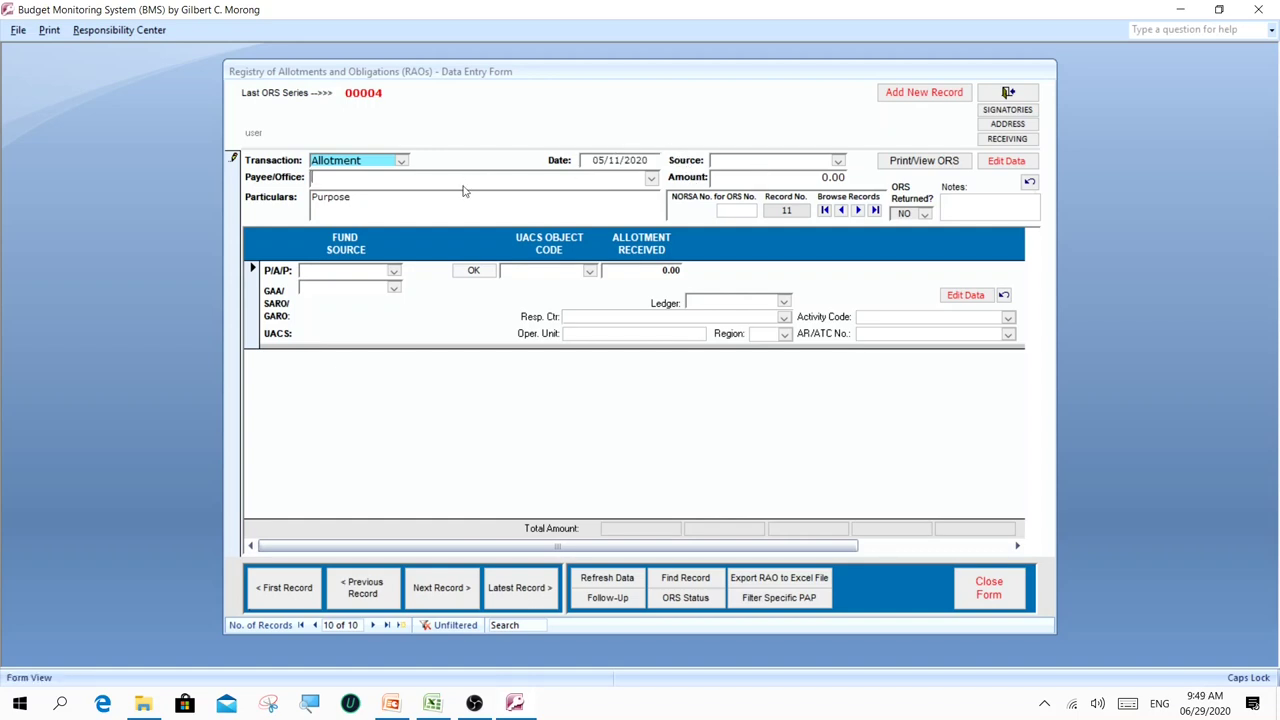
pyautogui.write('BANGBANG NHS')
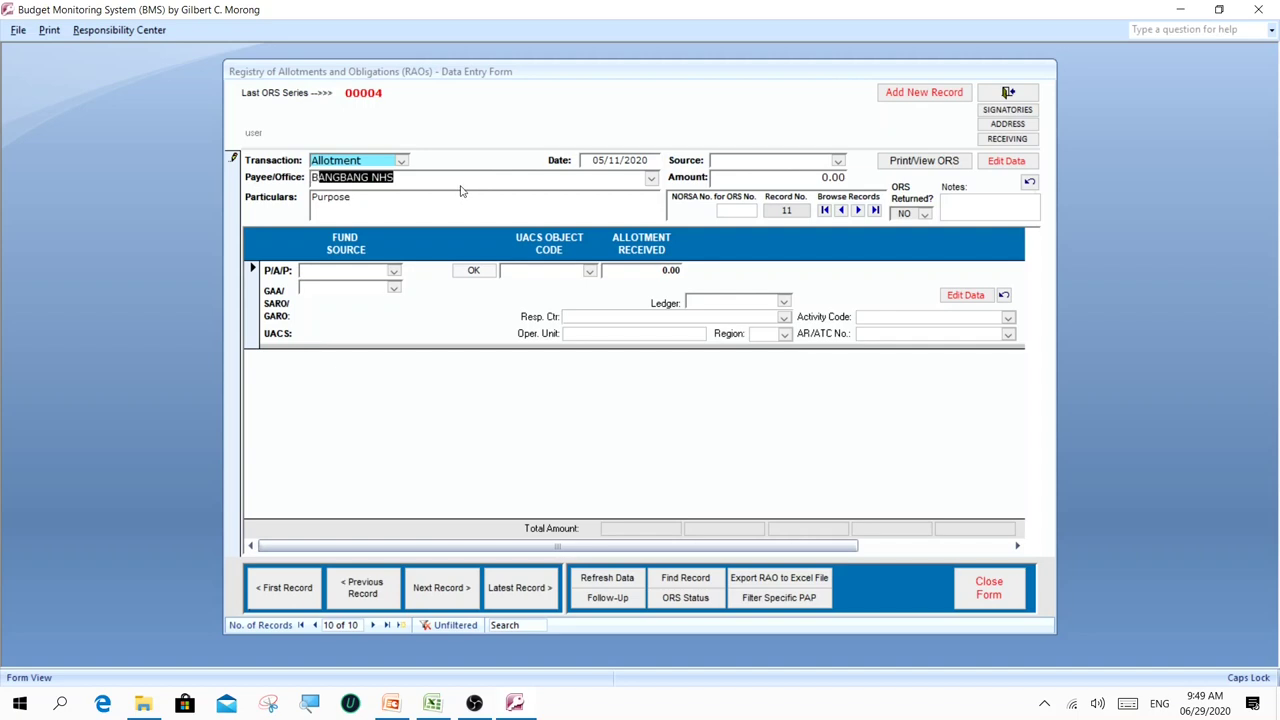
pyautogui.press('Tab')
pyautogui.click(838, 162)
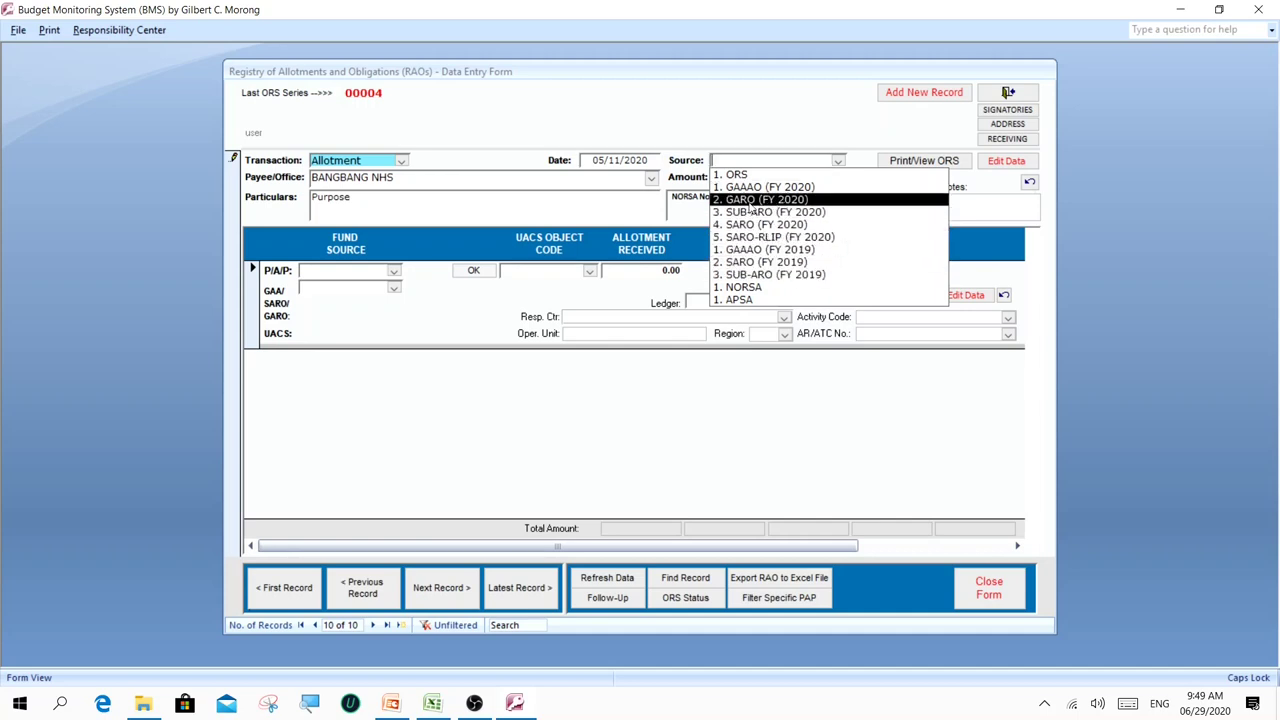
pyautogui.click(797, 200)
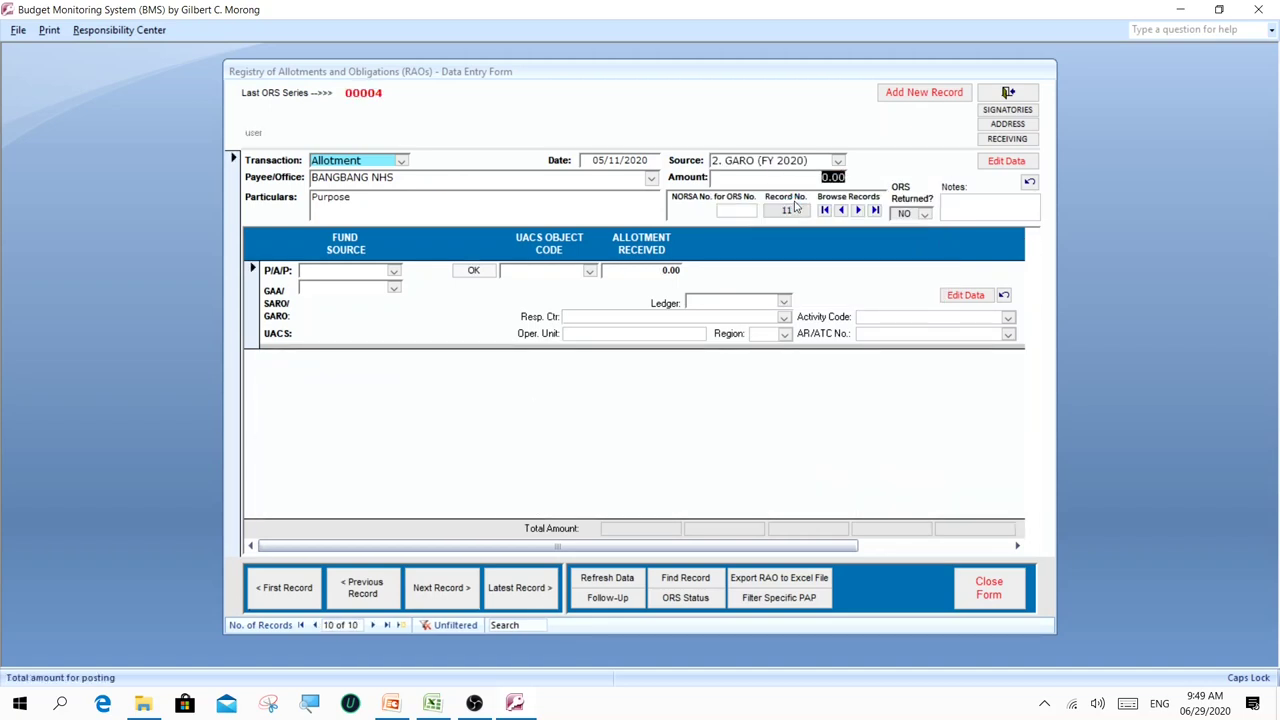
# - Set the record's amount to -1,350,000.00 and its particulars to NEGATIVE GARO
pyautogui.write('-1350000')
pyautogui.press('Tab')
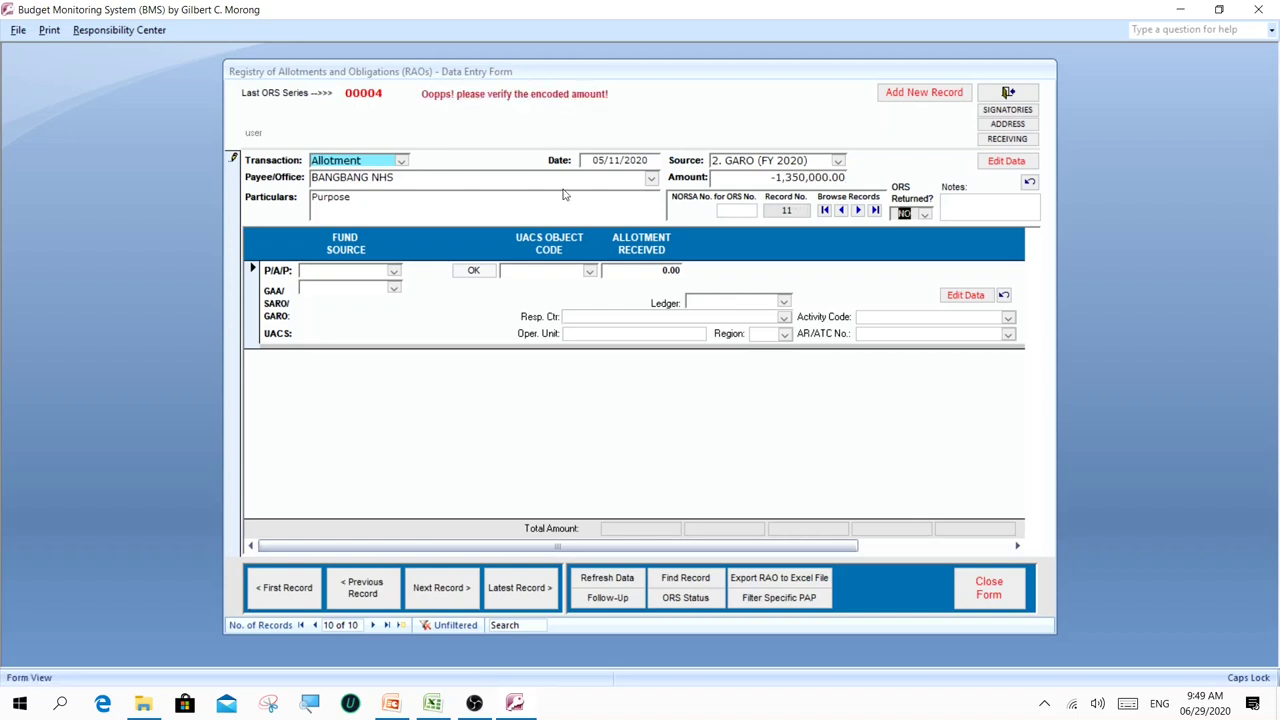
pyautogui.click(263, 194)
pyautogui.write('NEGATIVE GARO')
pyautogui.hotkey('shift', 'Tab')
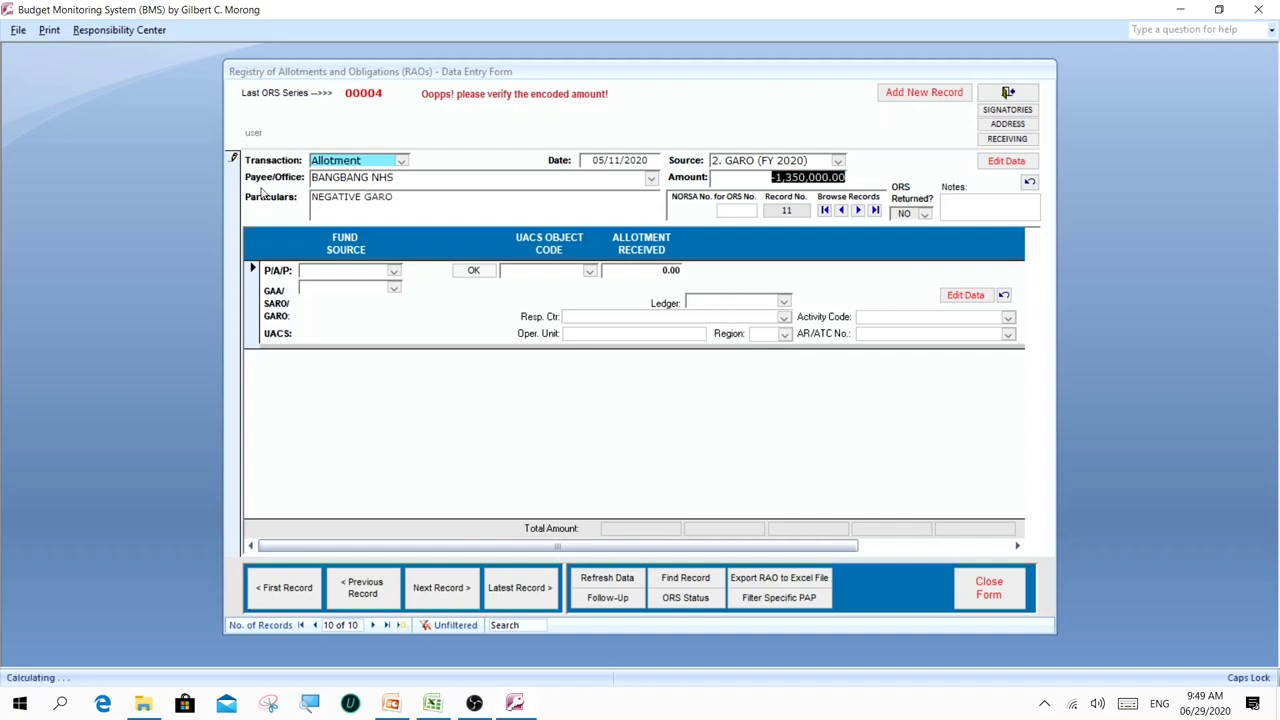
# - Set the first line's fund source to P/A/P PPA352 with the SARO-RLIP-002 allotment release
pyautogui.click(310, 271)
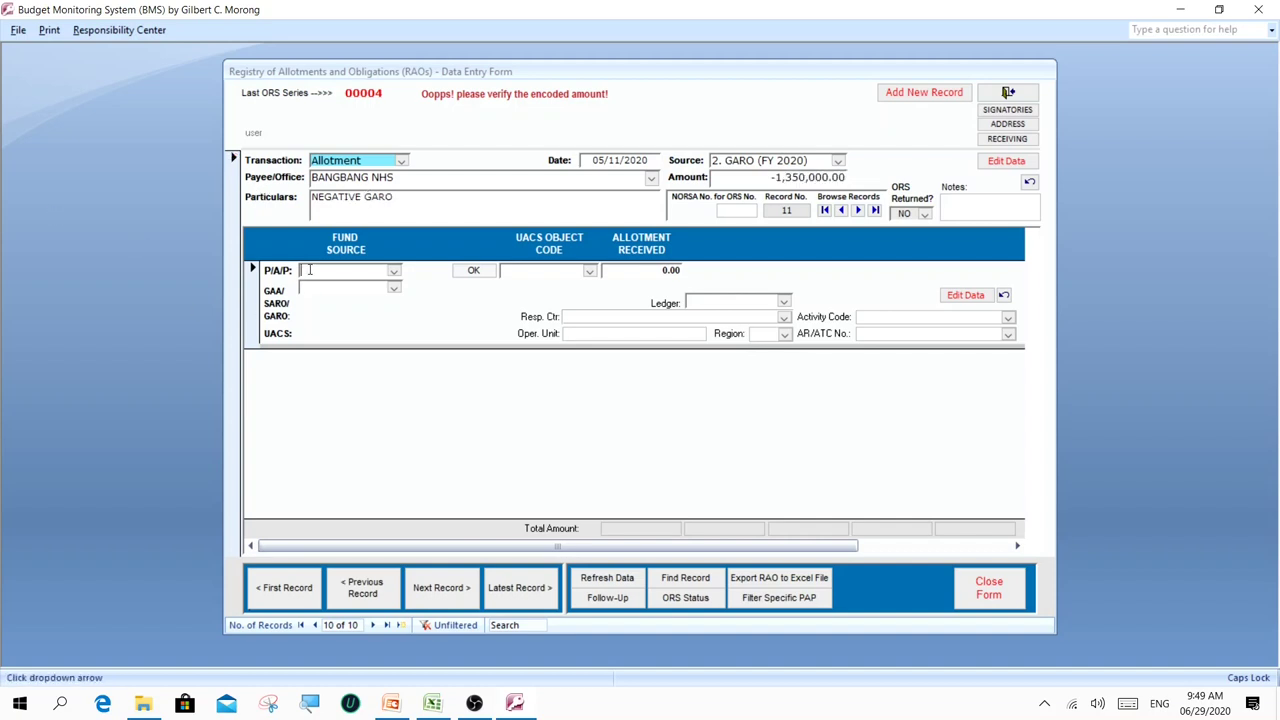
pyautogui.click(395, 272)
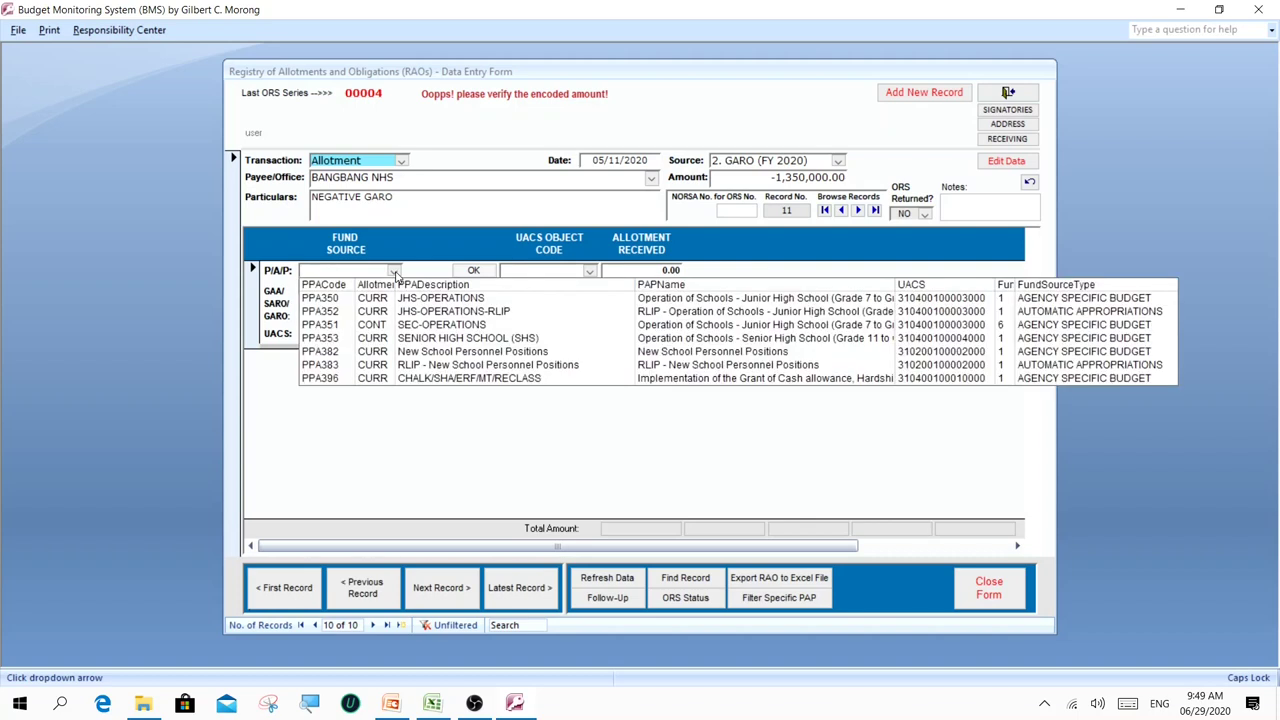
pyautogui.click(499, 315)
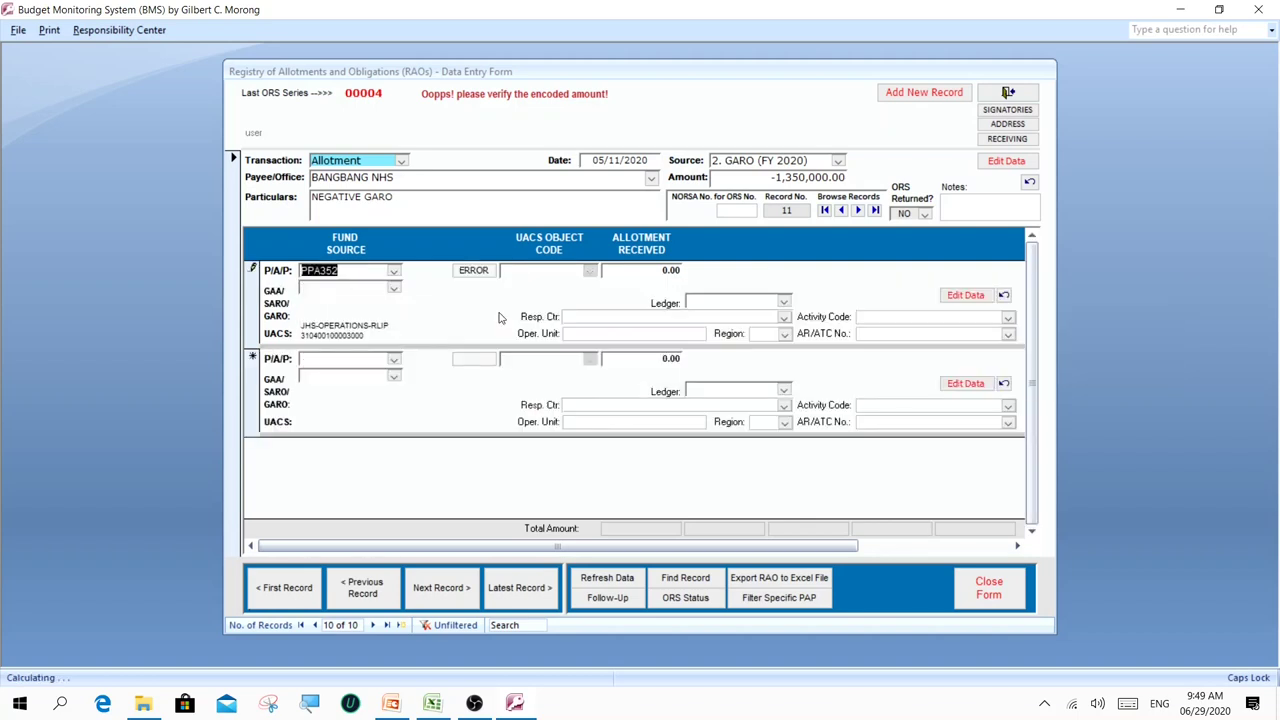
pyautogui.click(395, 290)
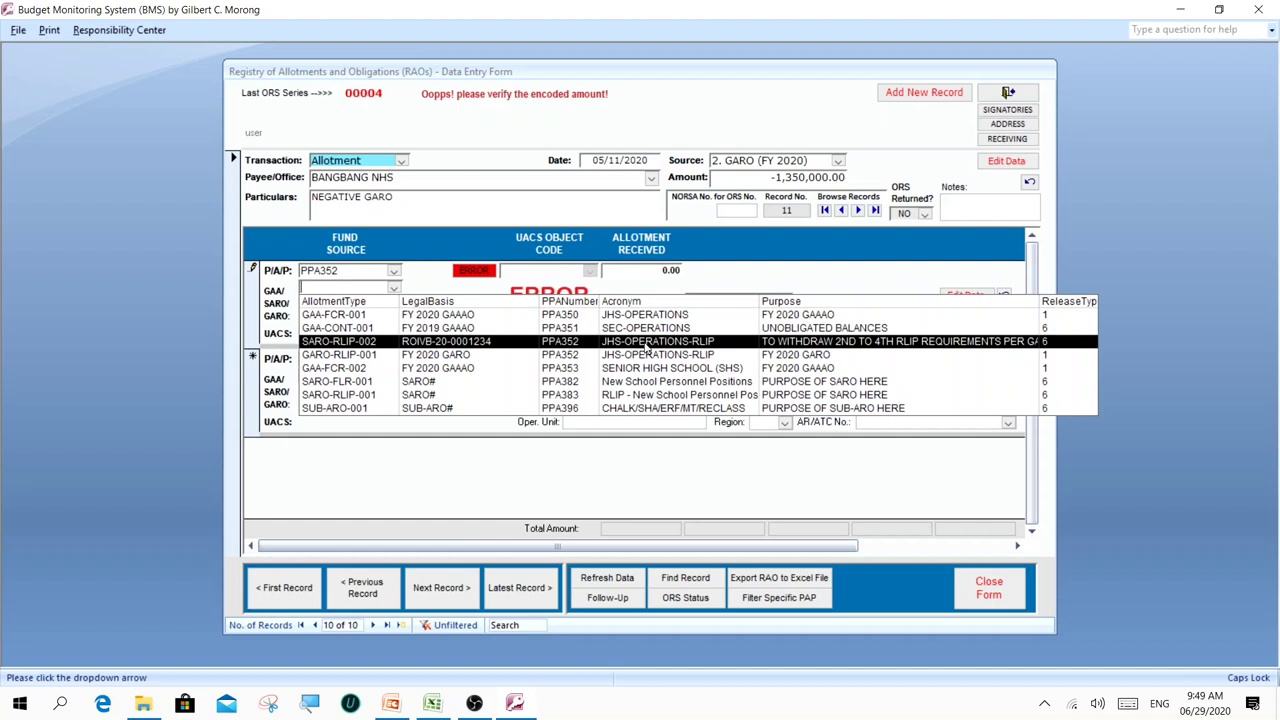
pyautogui.click(870, 344)
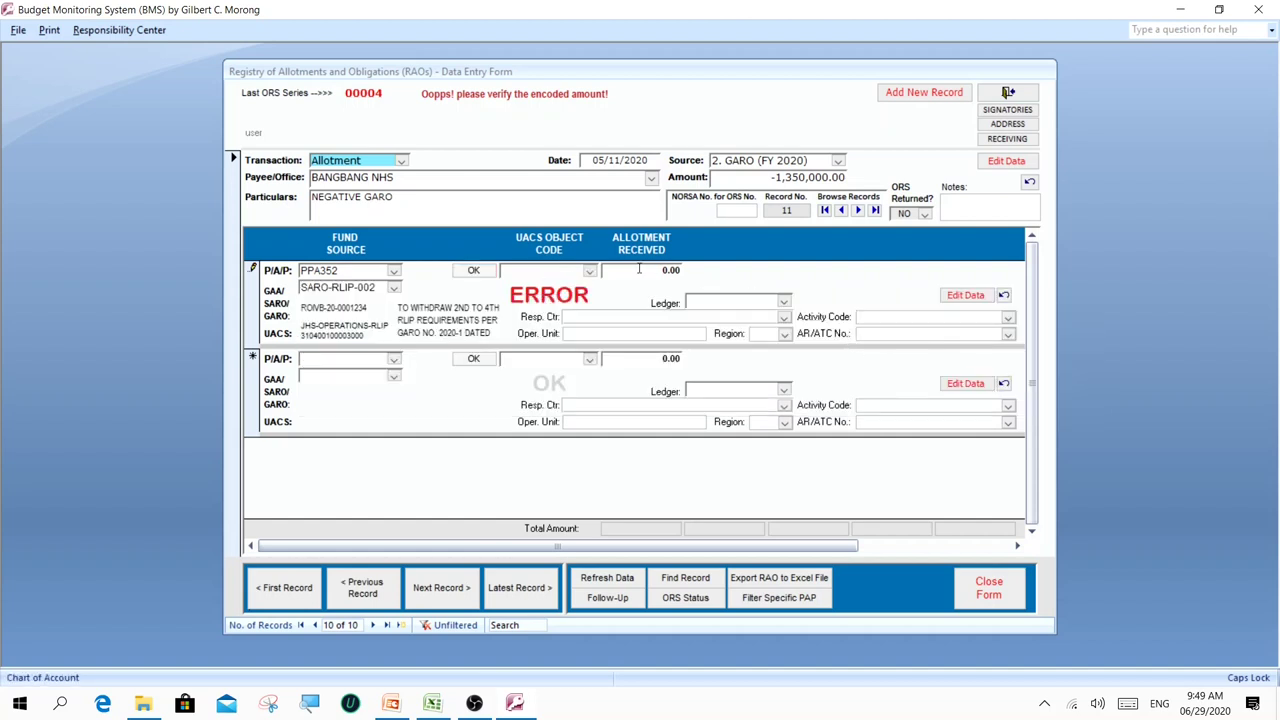
pyautogui.click(590, 271)
pyautogui.scroll(-10, 783, 406)
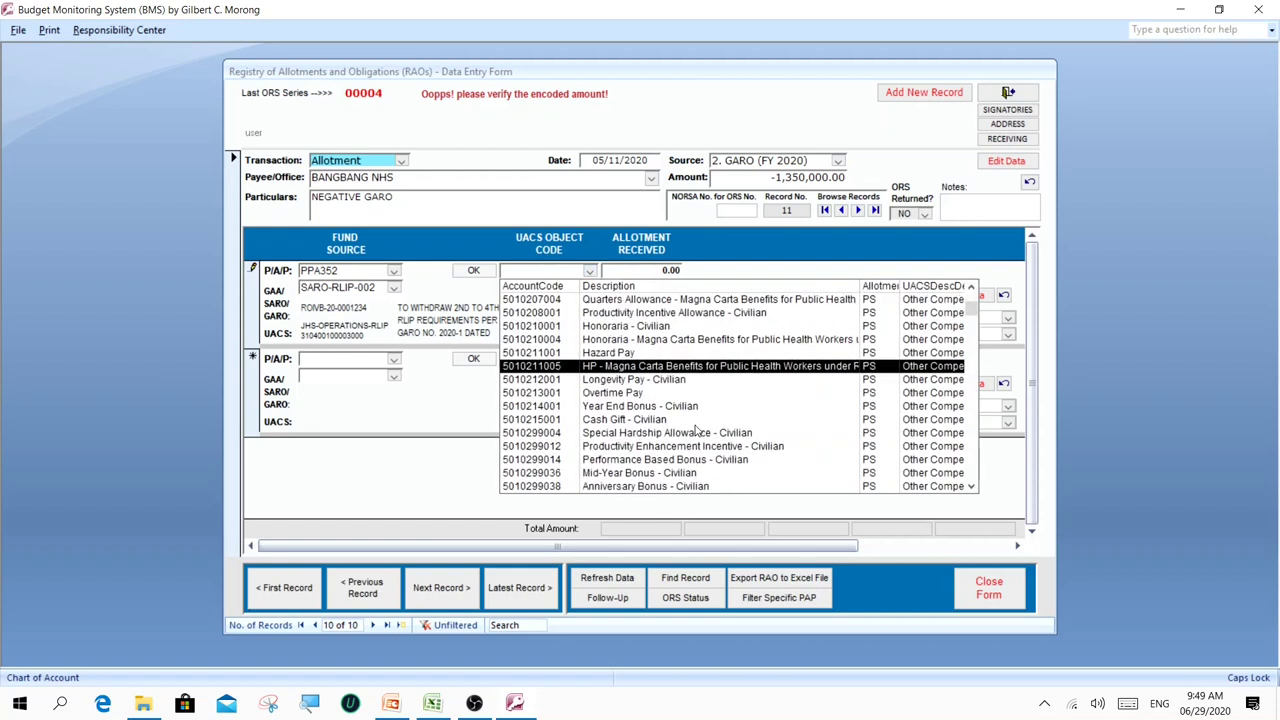
pyautogui.scroll(-1, 783, 406)
pyautogui.click(848, 380)
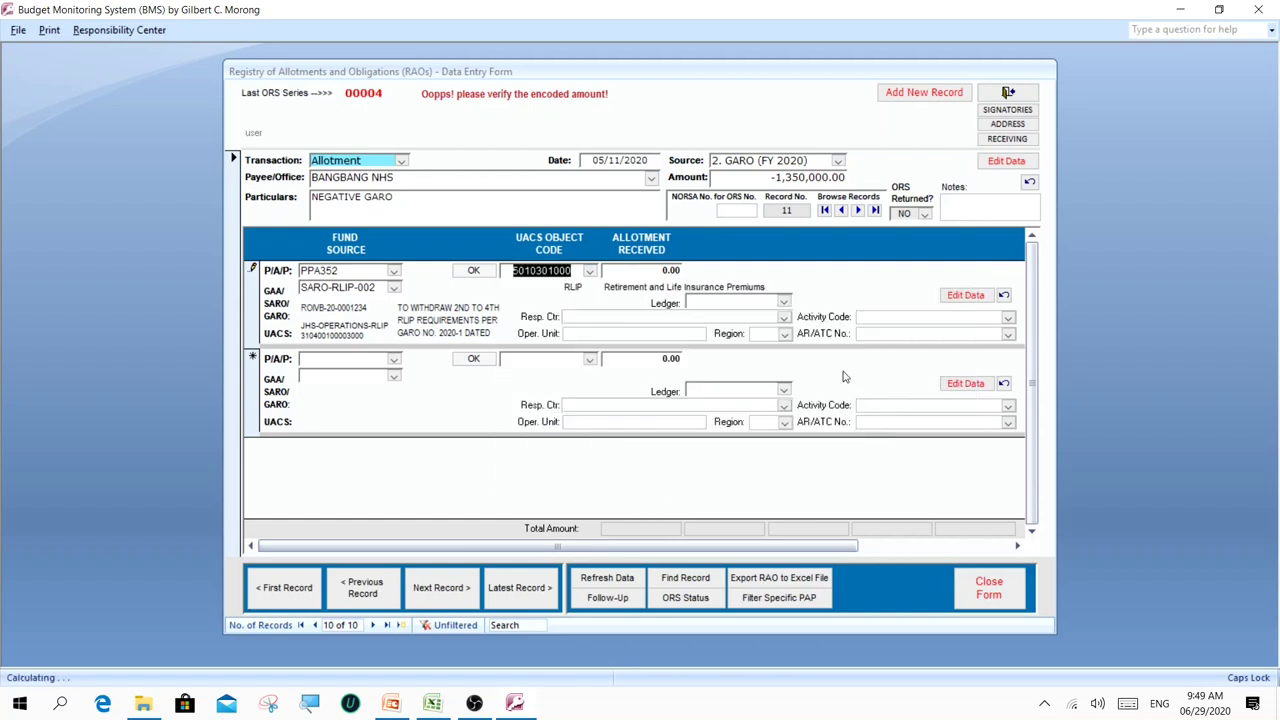
pyautogui.moveTo(633, 270); pyautogui.dragTo(695, 277)
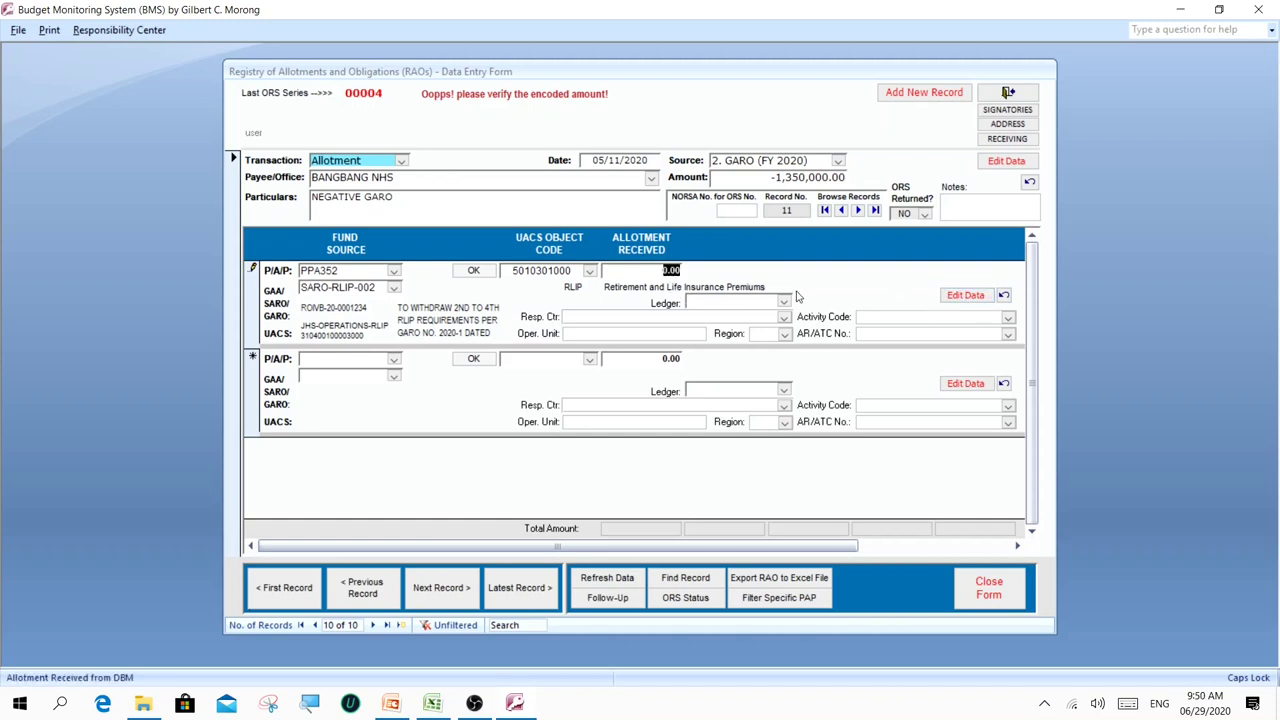
pyautogui.write('-1,350,00')
pyautogui.press('Tab')
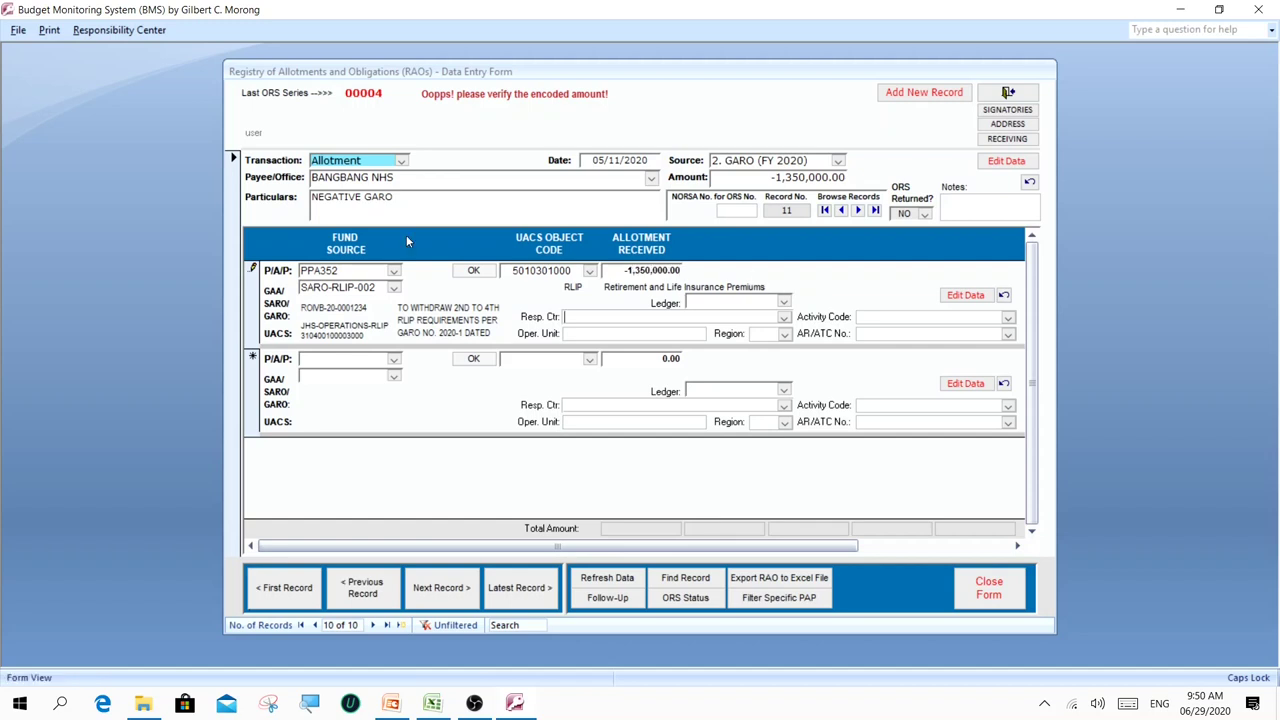
# - Assign the responsibility center SCH-School to the PPA352 line, save the line and update the total amount
pyautogui.write('SCH-School')
pyautogui.click(864, 321)
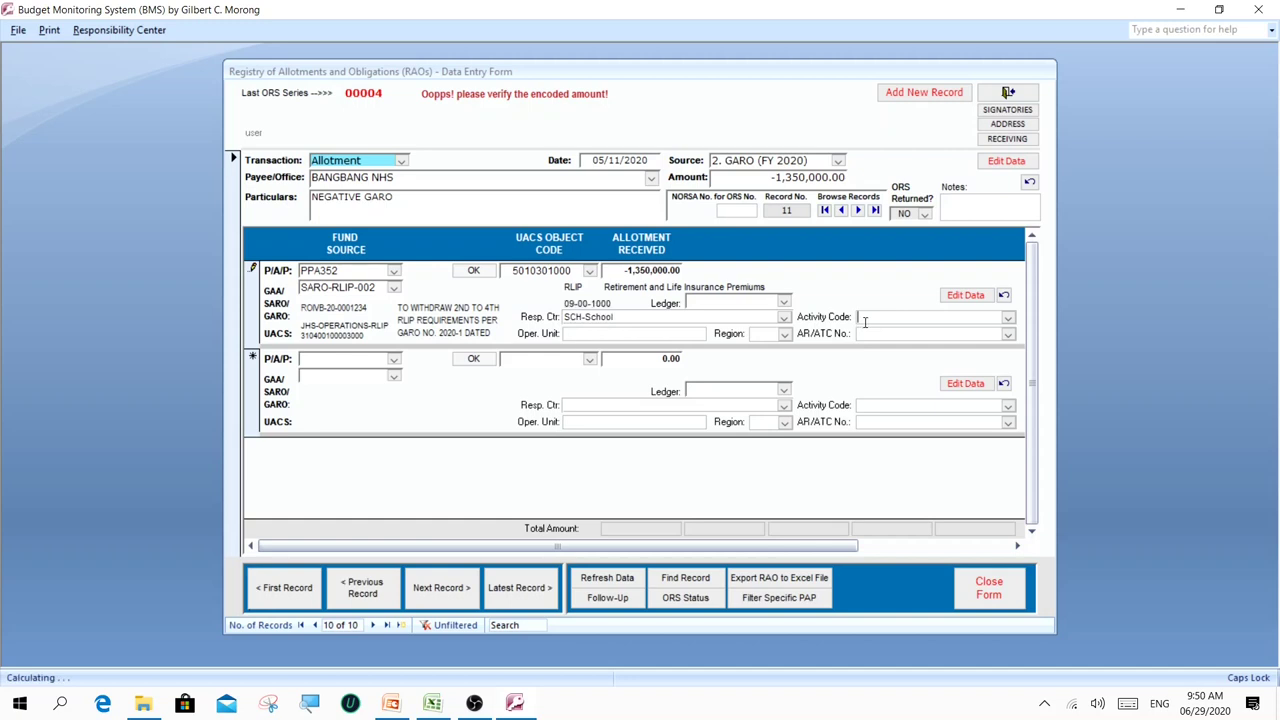
pyautogui.click(643, 405)
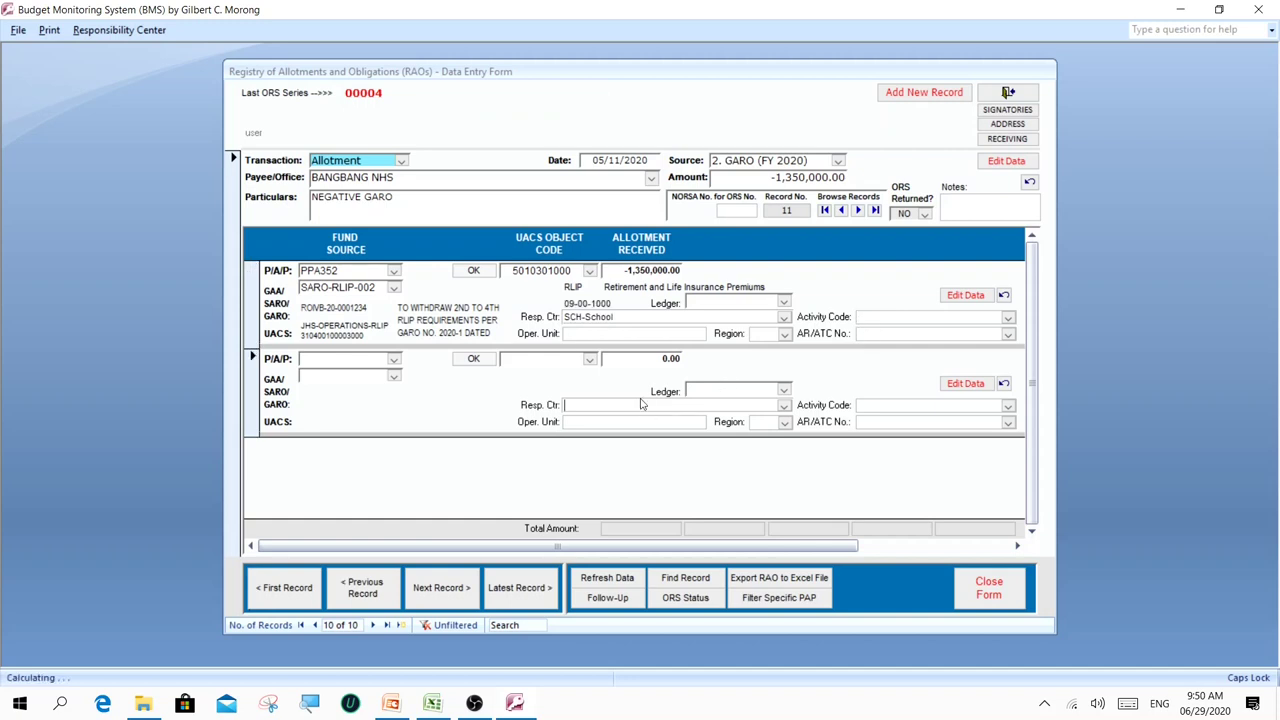
pyautogui.click(616, 530)
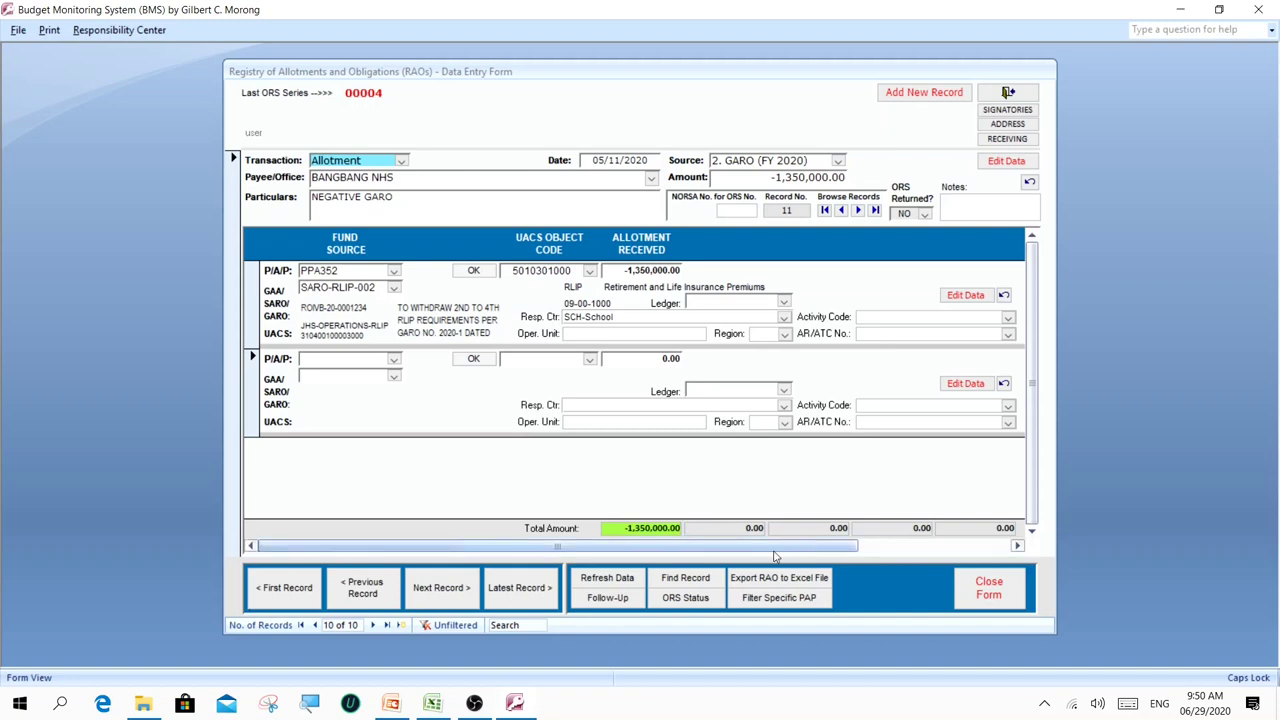
# - Check the PPA352 line's authorized appropriations and appropriations/adjustments amounts
pyautogui.moveTo(580, 553); pyautogui.dragTo(765, 563)
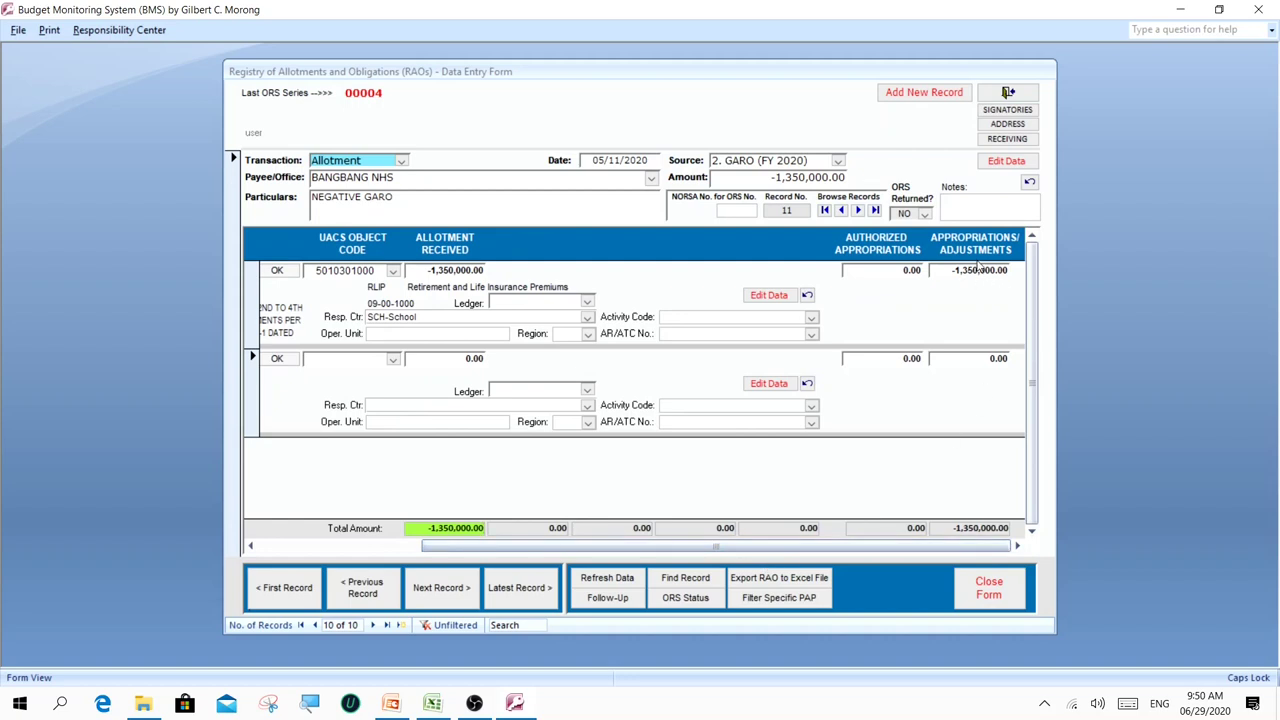
pyautogui.click(947, 270)
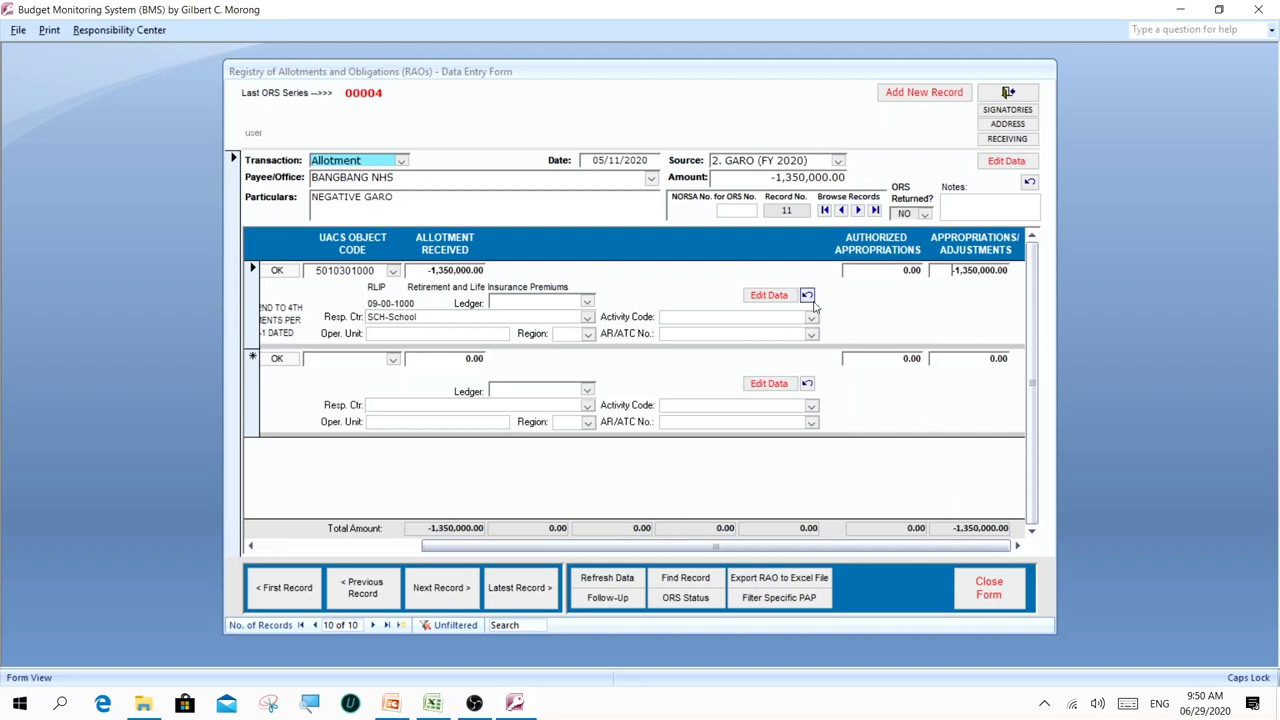
pyautogui.doubleClick(912, 271)
pyautogui.click(970, 272)
pyautogui.moveTo(938, 275); pyautogui.dragTo(1017, 280)
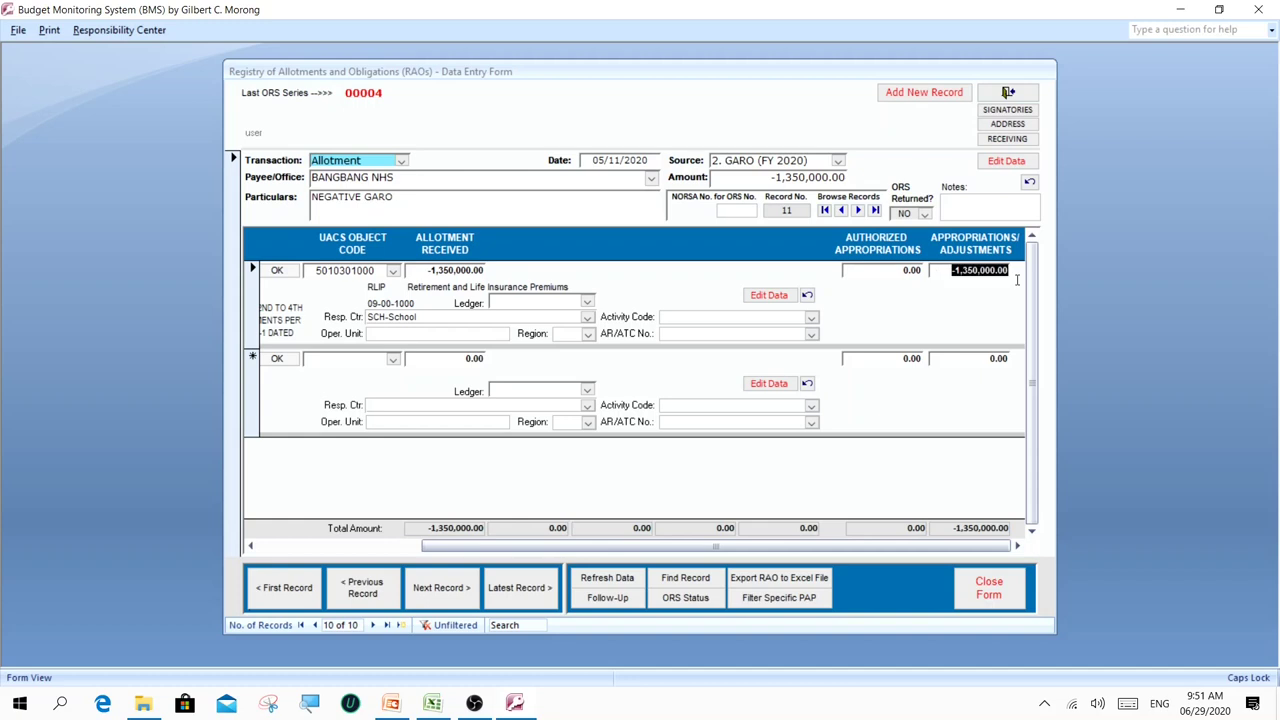
# - Close the registry form, open the report generator, and reset and reload the report data
pyautogui.click(990, 596)
pyautogui.click(656, 398)
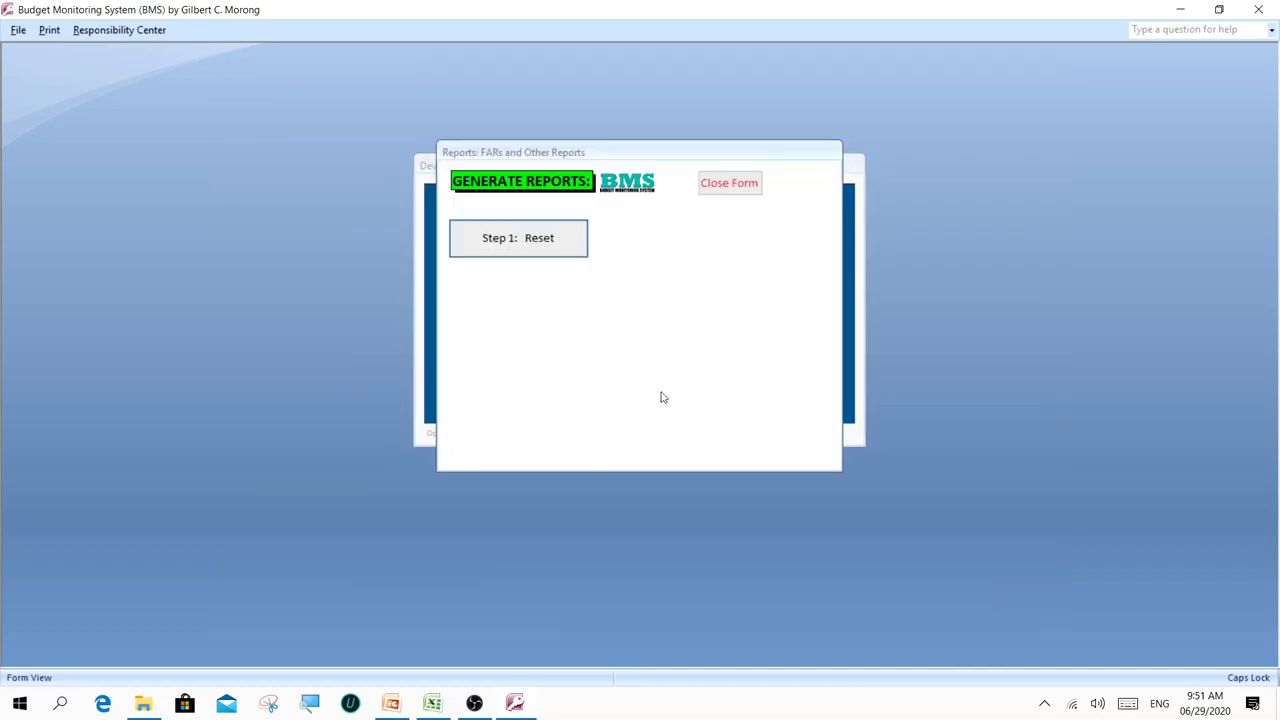
pyautogui.click(519, 259)
pyautogui.click(523, 300)
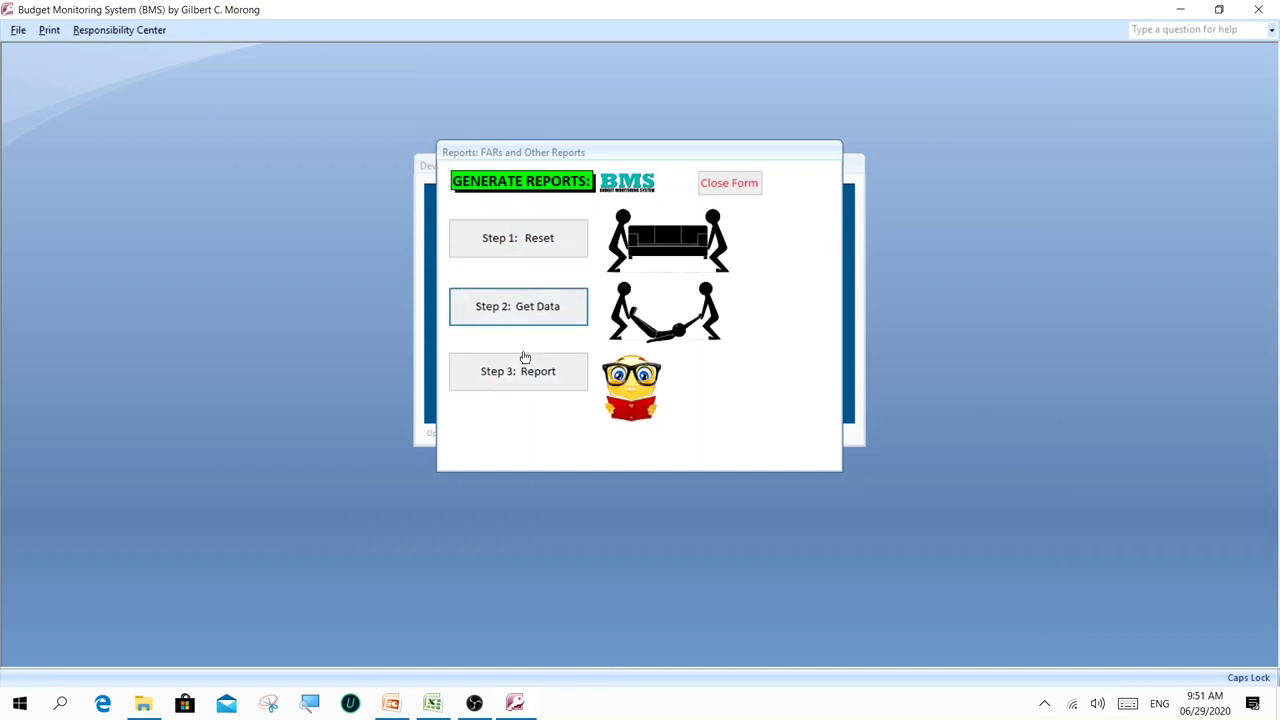
# - Open the Financial Accountability Reports and set the period from 01/01/2020 to 06/30/2020
pyautogui.click(530, 389)
pyautogui.write('1/1')
pyautogui.press('Tab')
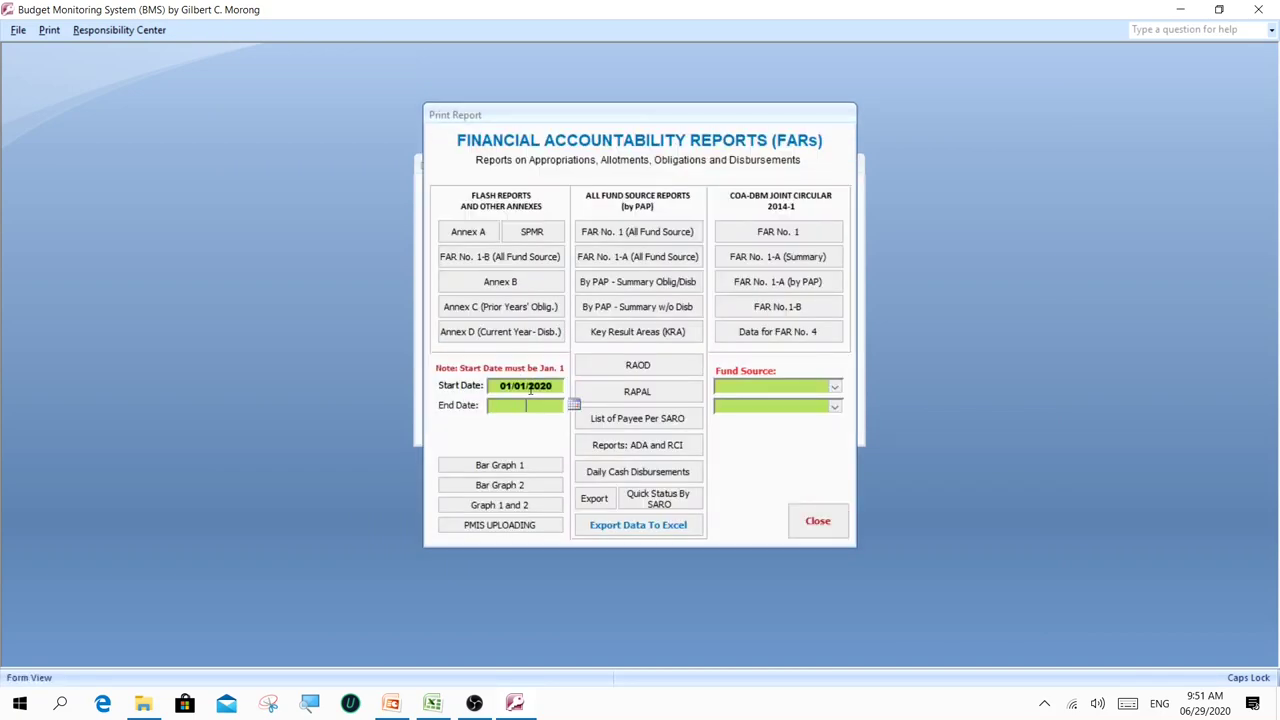
pyautogui.write('6/30')
pyautogui.press('Tab')
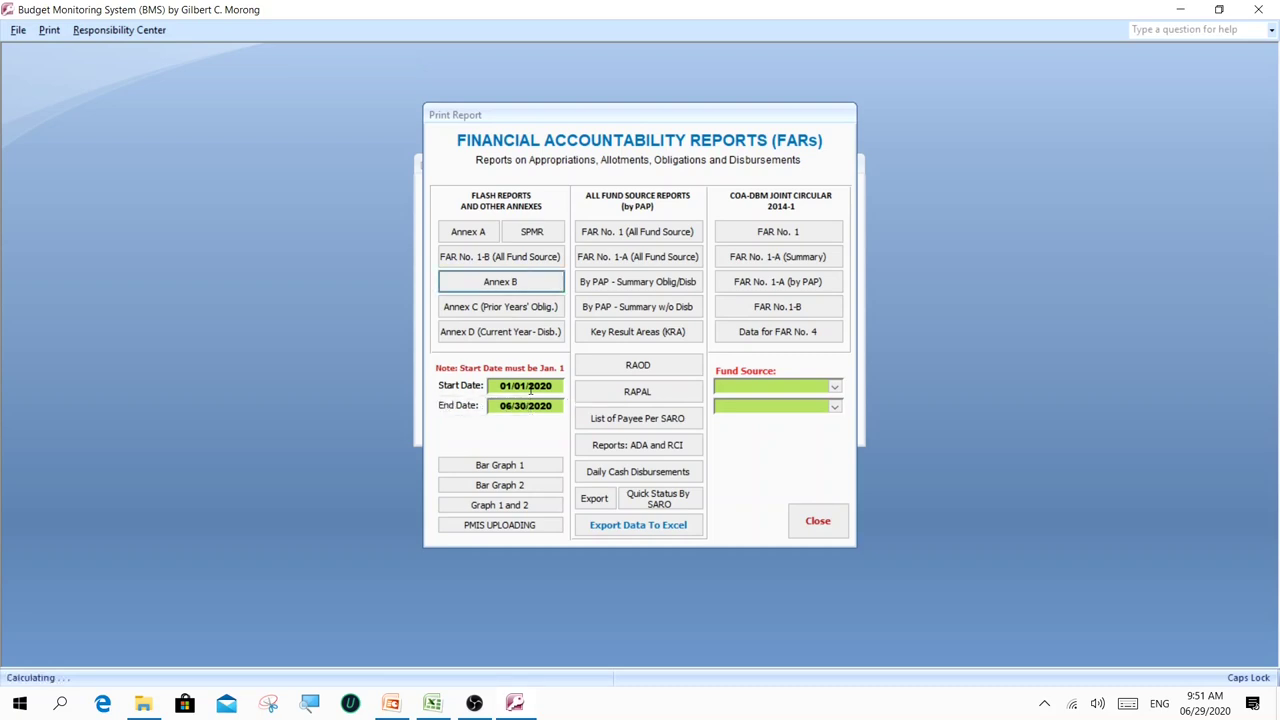
# - Generate FAR No. 1 for the fund source Current Appropriations, Automatic Appropriations
pyautogui.click(822, 388)
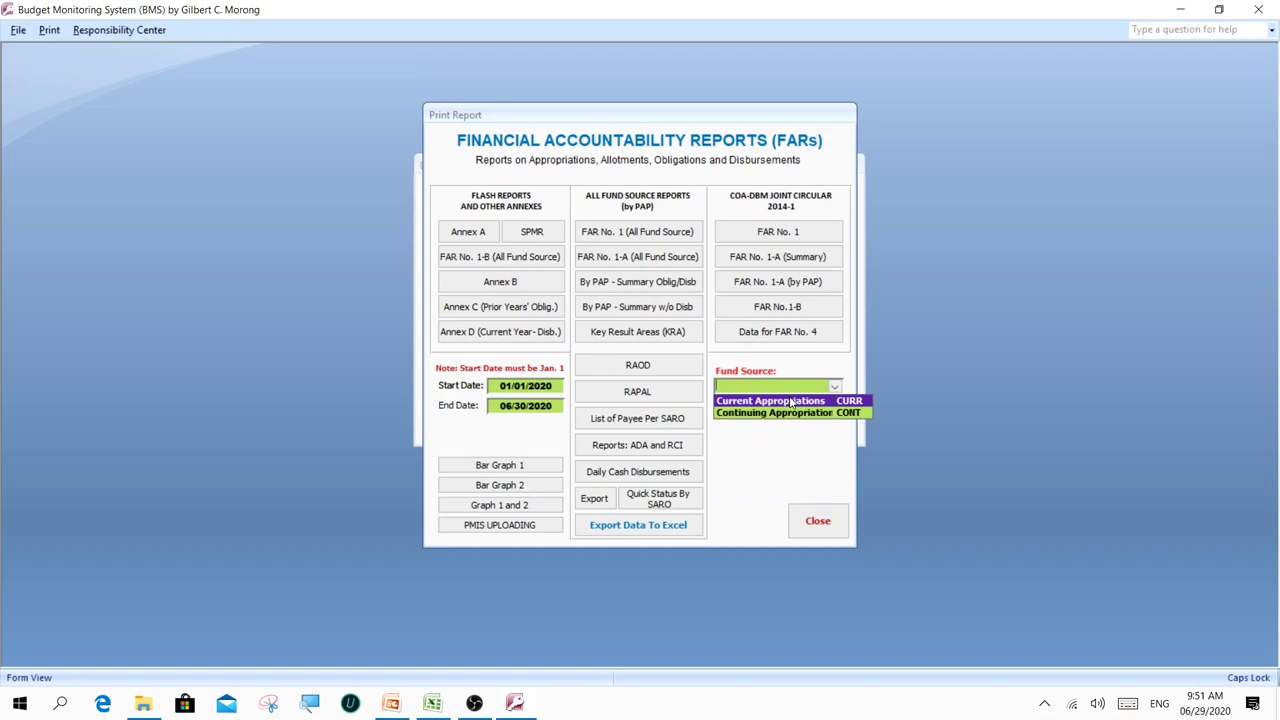
pyautogui.click(791, 401)
pyautogui.click(834, 406)
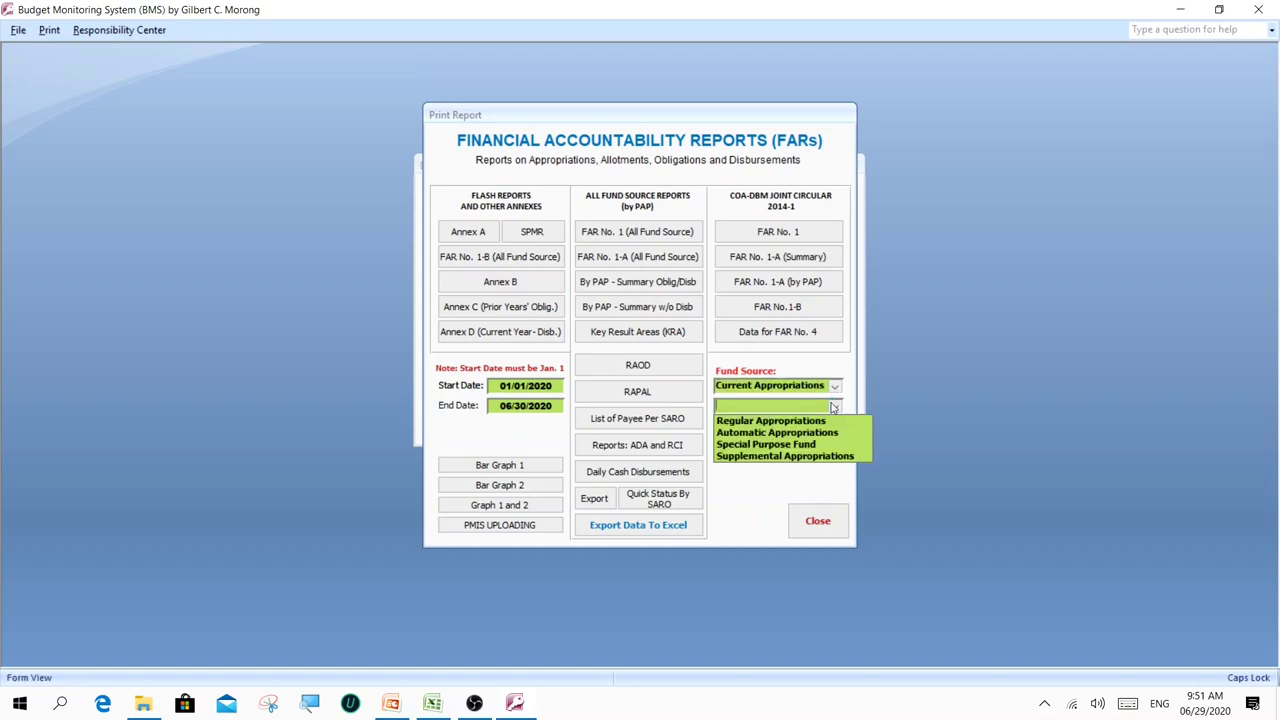
pyautogui.click(752, 433)
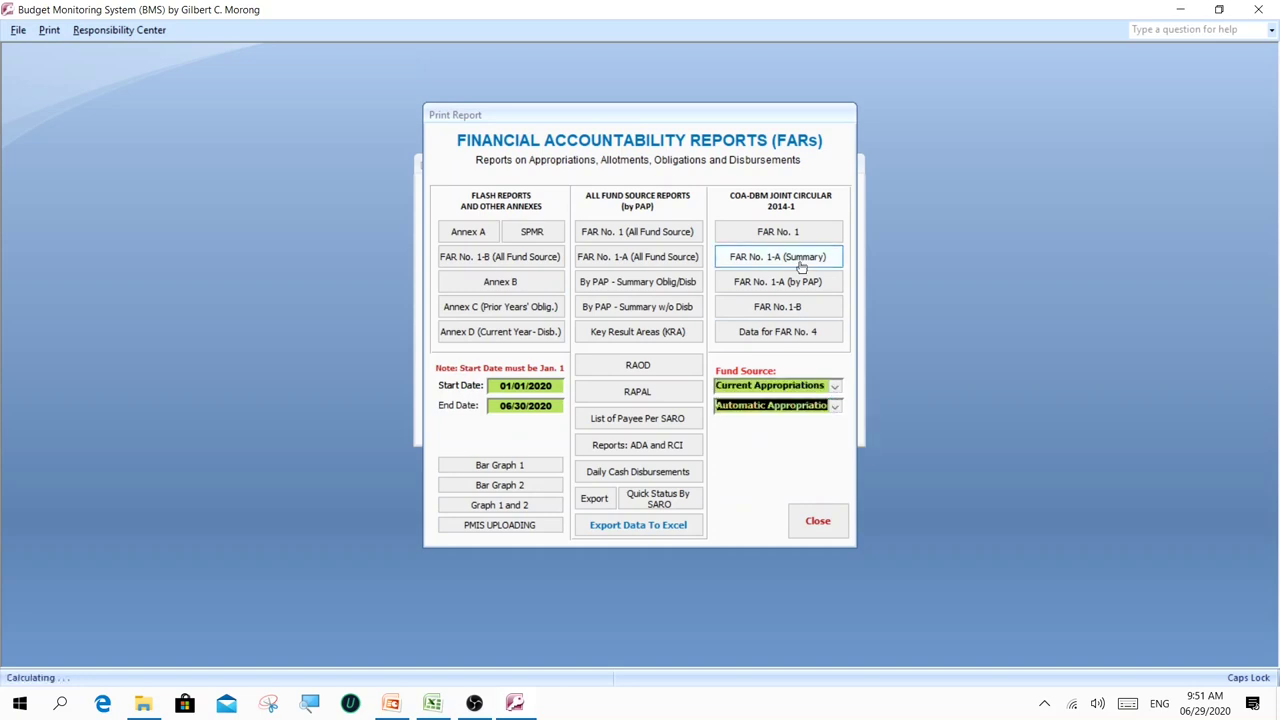
pyautogui.click(781, 232)
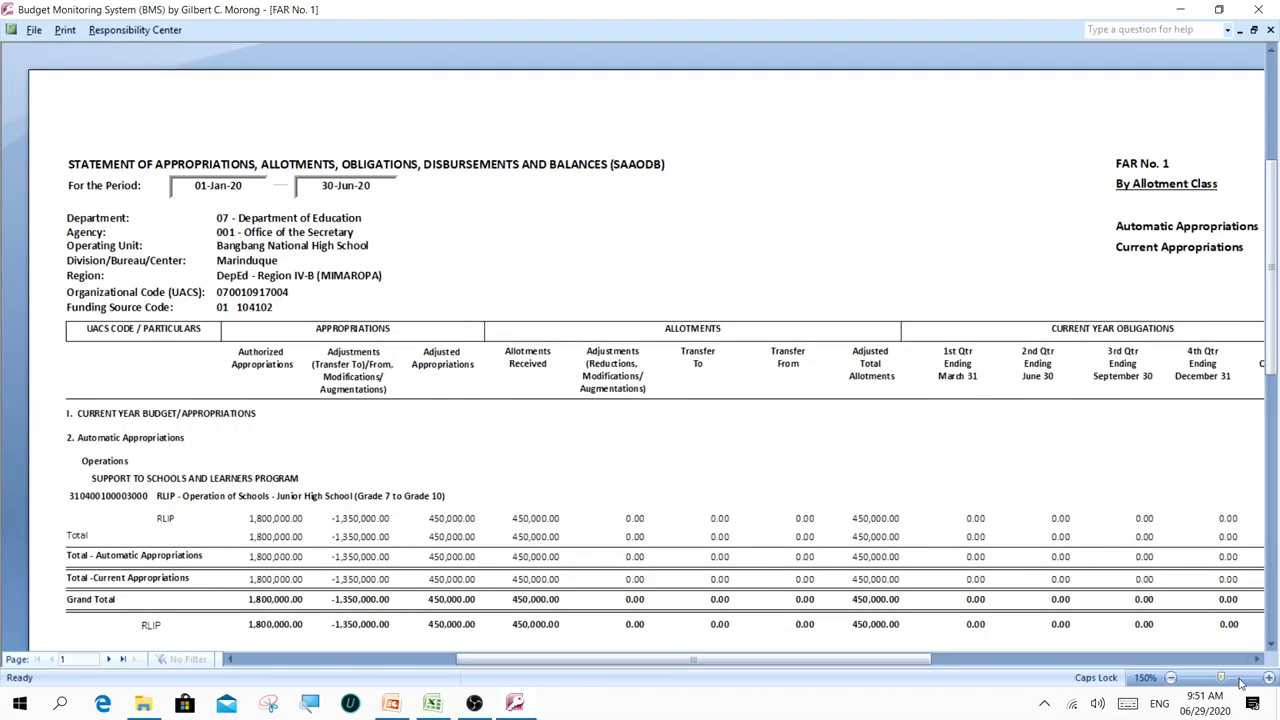
# - Examine the RLIP appropriations, adjustments and allotments on the first page of the FAR No. 1 report
pyautogui.scroll(-1, 1115, 465)
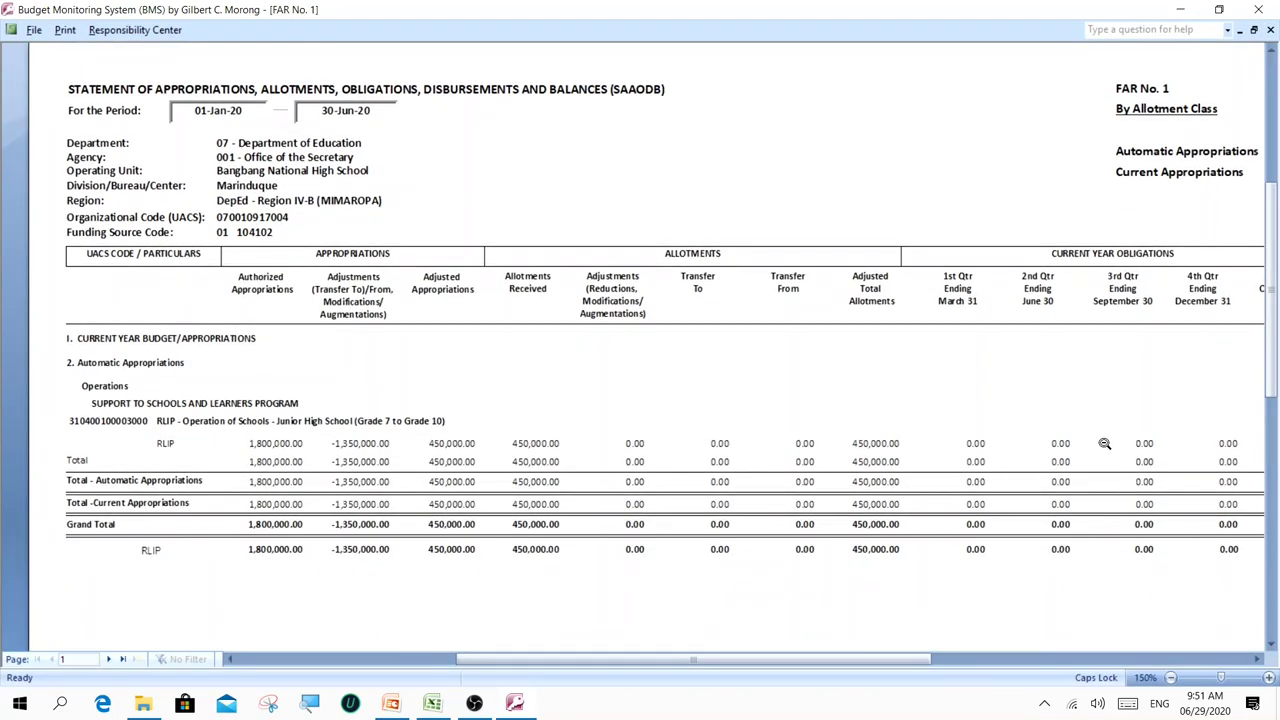
pyautogui.scroll(-1, 1104, 443)
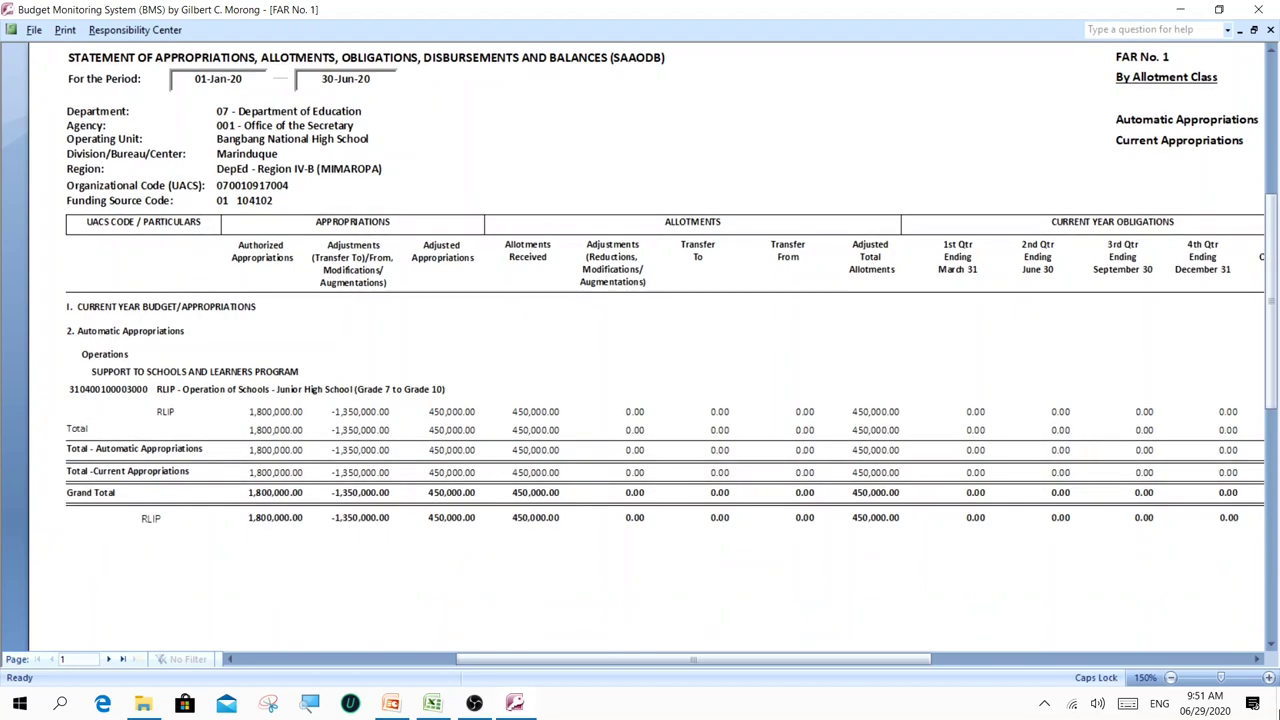
pyautogui.click(1268, 677)
pyautogui.click(1268, 677)
pyautogui.click(1268, 677)
pyautogui.click(1268, 677)
pyautogui.click(1268, 677)
pyautogui.click(1268, 677)
pyautogui.click(1271, 643)
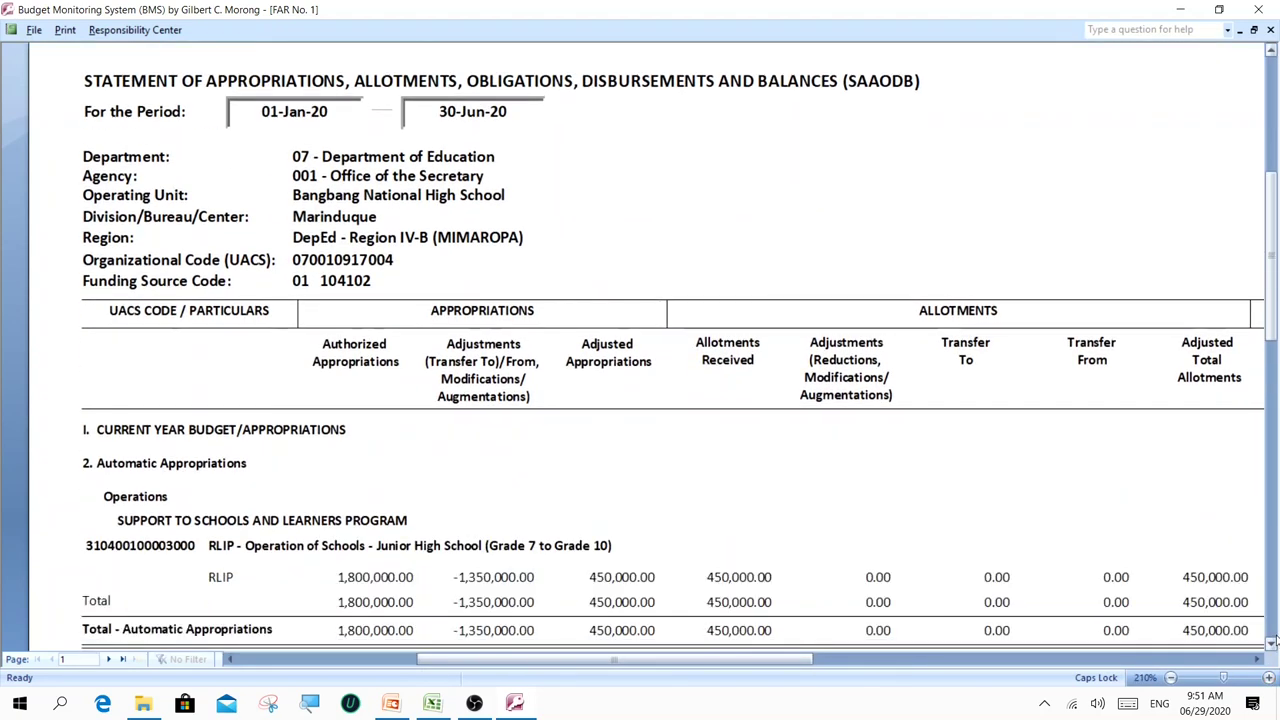
pyautogui.click(1271, 643)
pyautogui.click(1271, 643)
pyautogui.click(1271, 643)
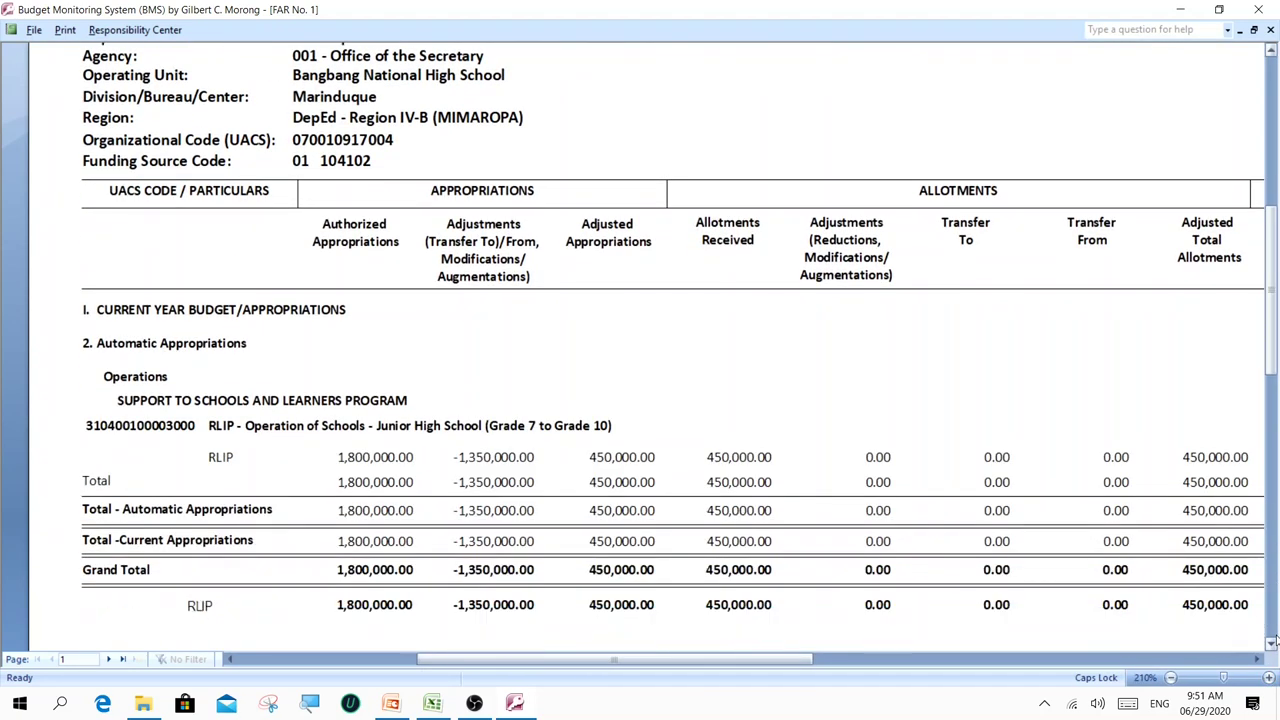
pyautogui.click(1271, 643)
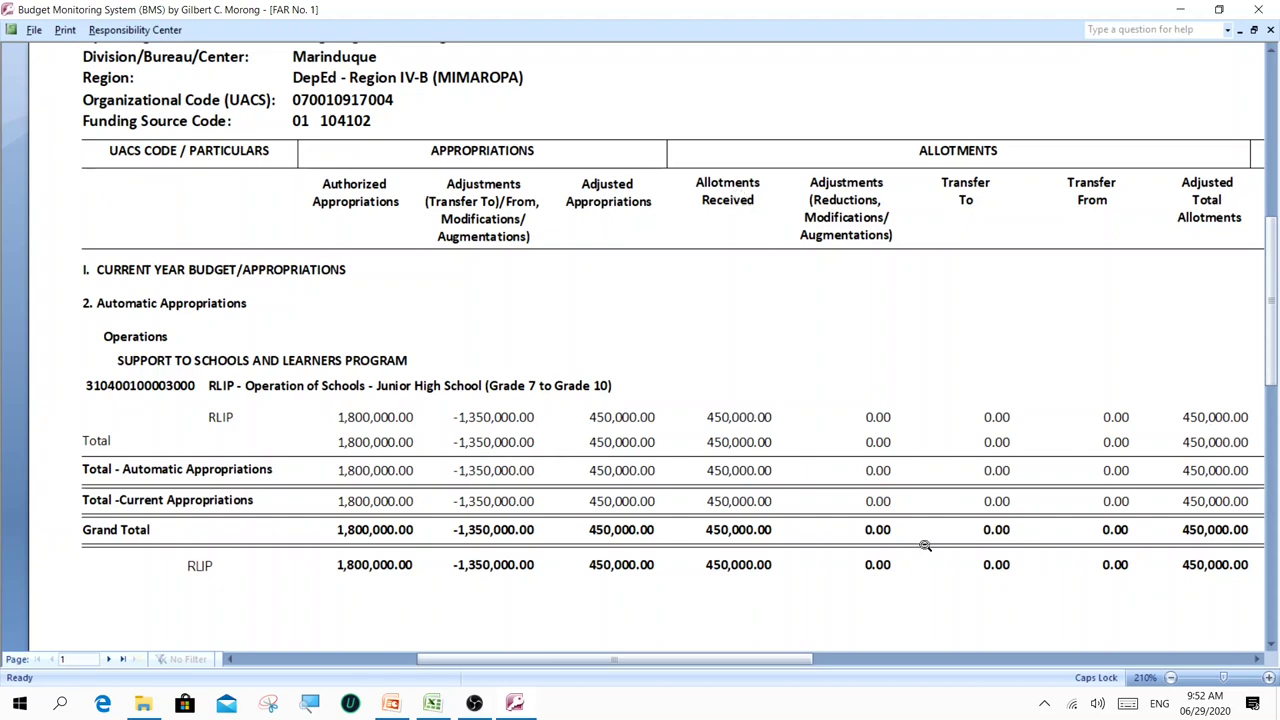
# - Review the disbursements and balances on the report's second page, return to the first page and close the report
pyautogui.moveTo(778, 663); pyautogui.dragTo(798, 664)
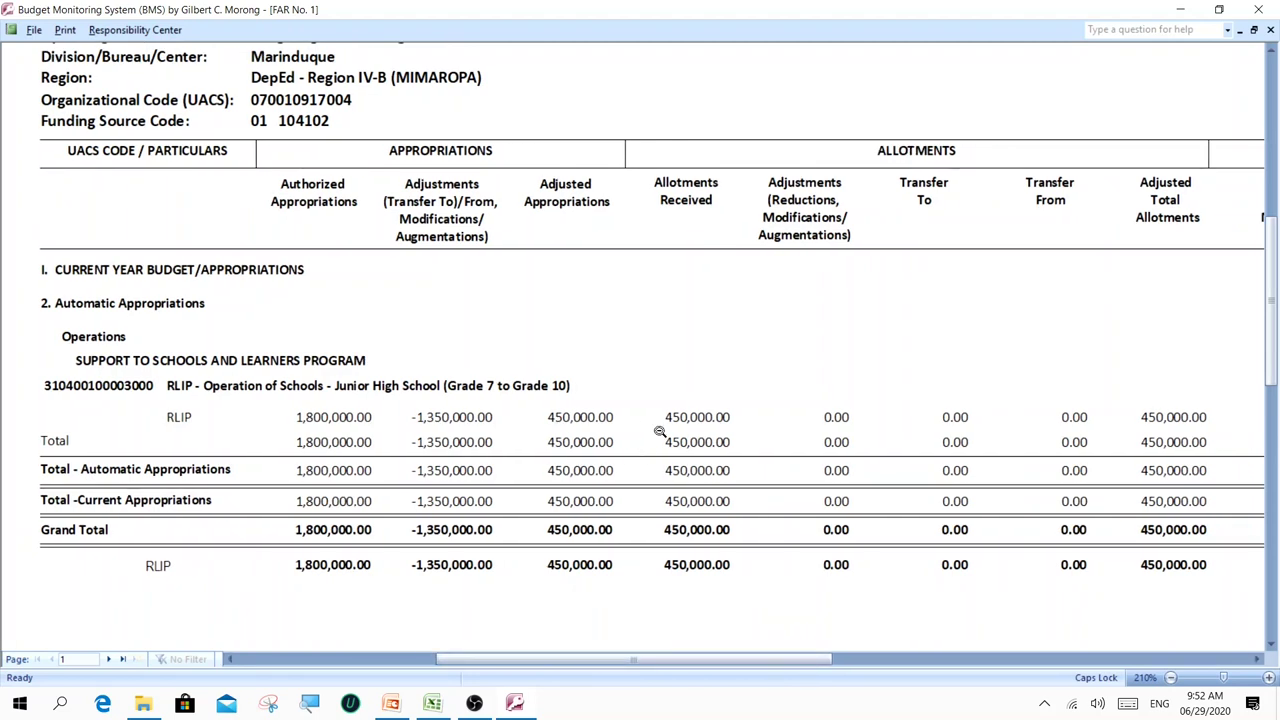
pyautogui.click(108, 659)
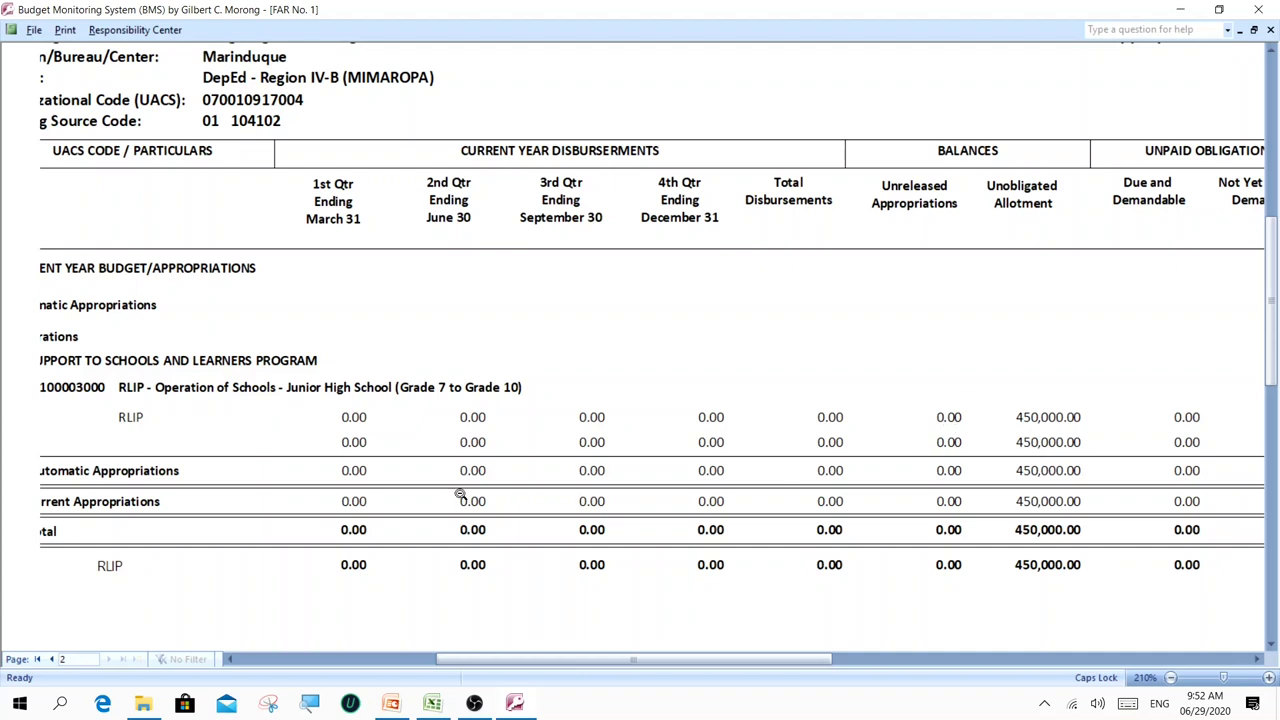
pyautogui.click(231, 660)
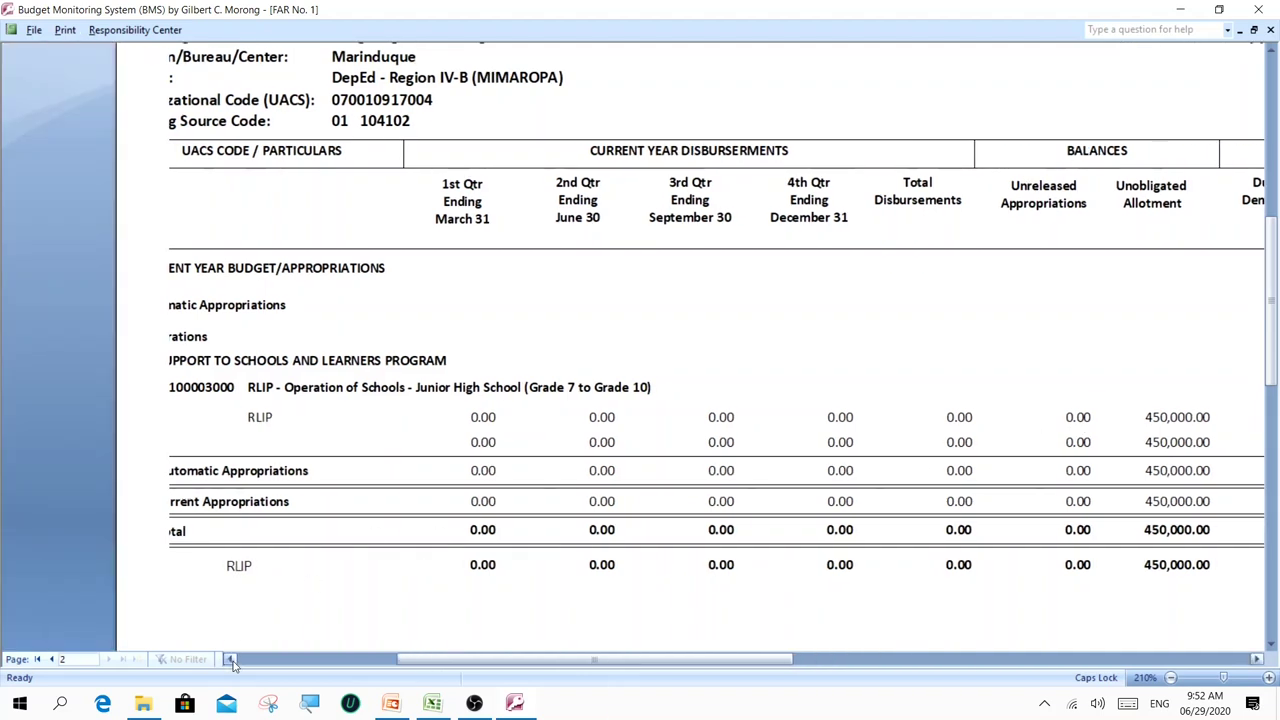
pyautogui.click(51, 660)
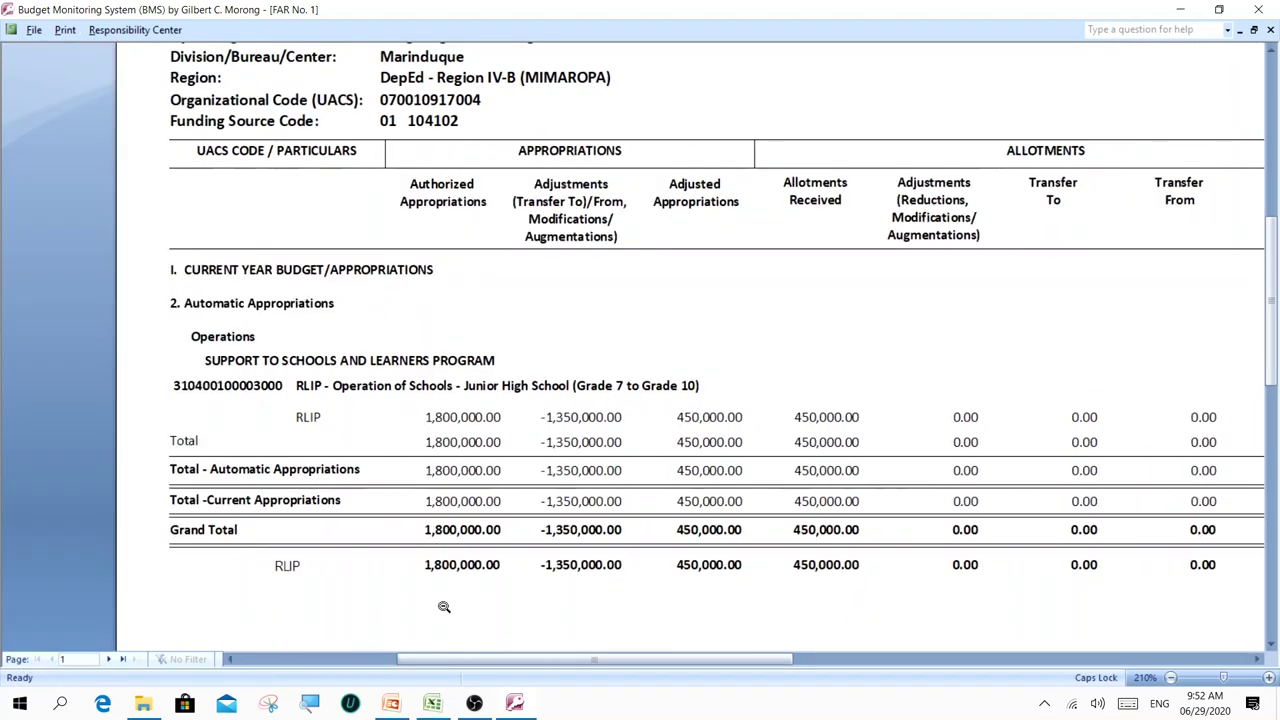
pyautogui.click(656, 454)
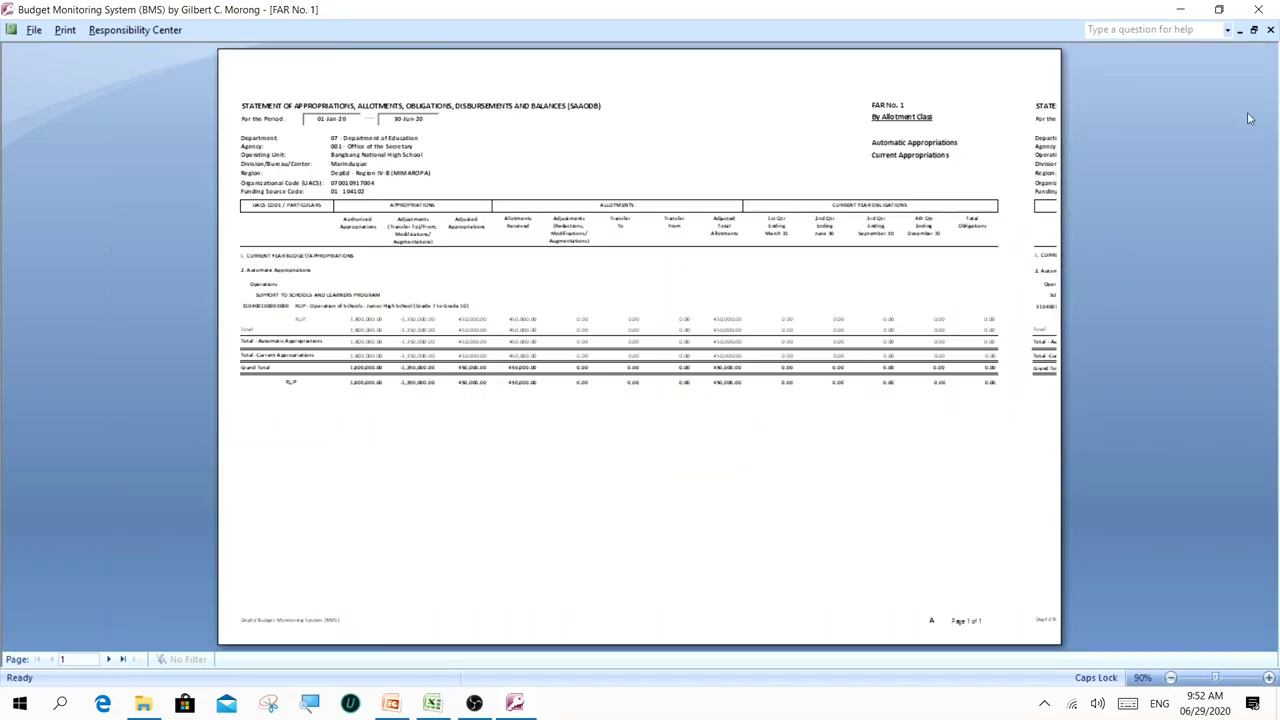
pyautogui.click(1270, 30)
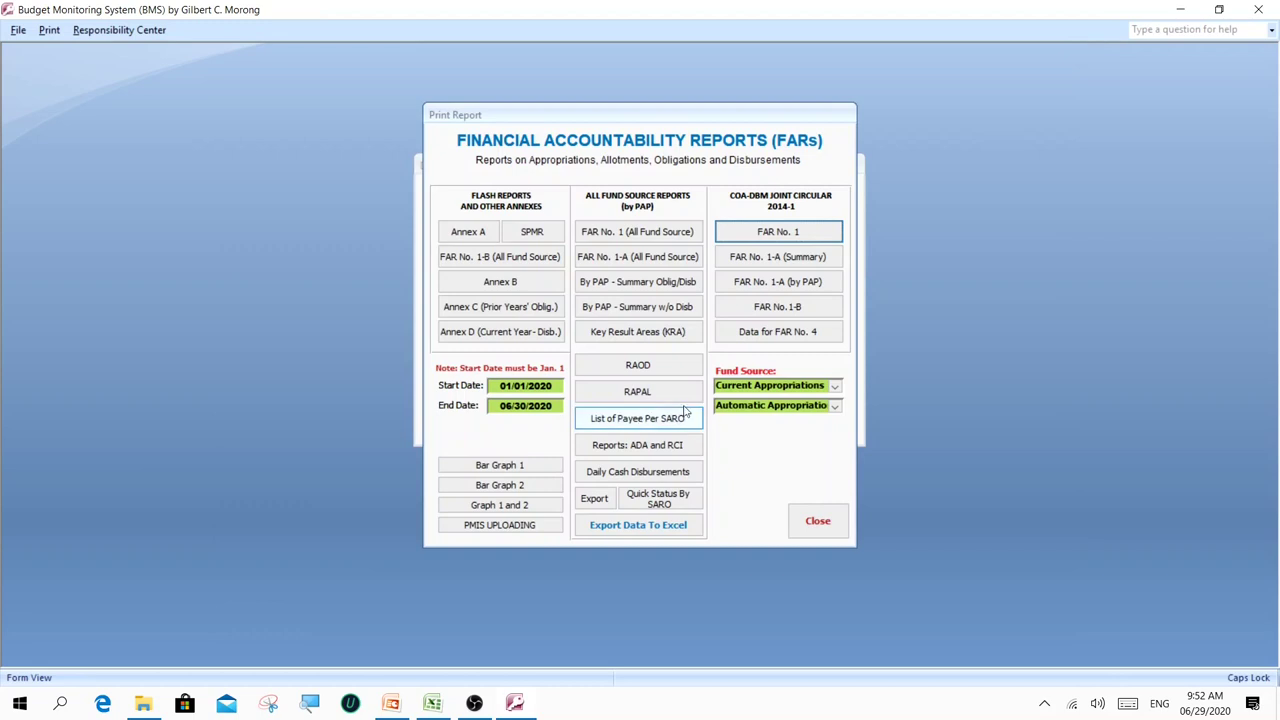